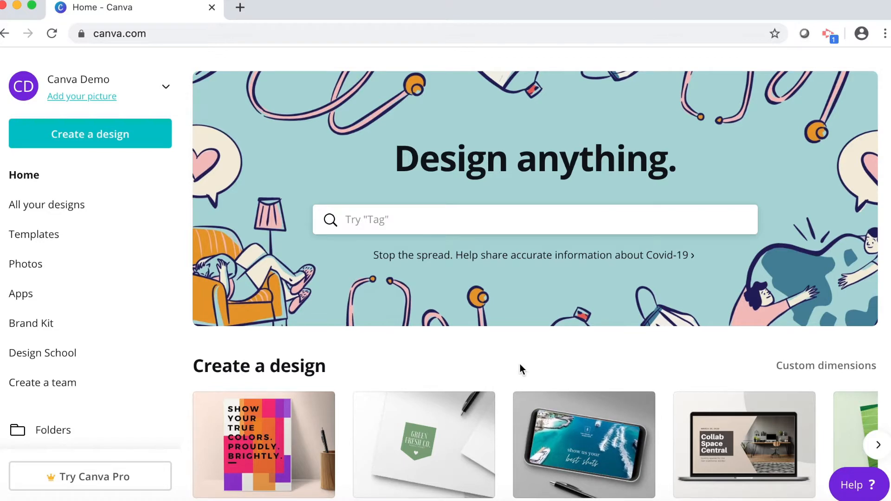
Search for the 18 × 24 in Poster format and create a blank poster design.
scroll(520, 367, "down", 3)
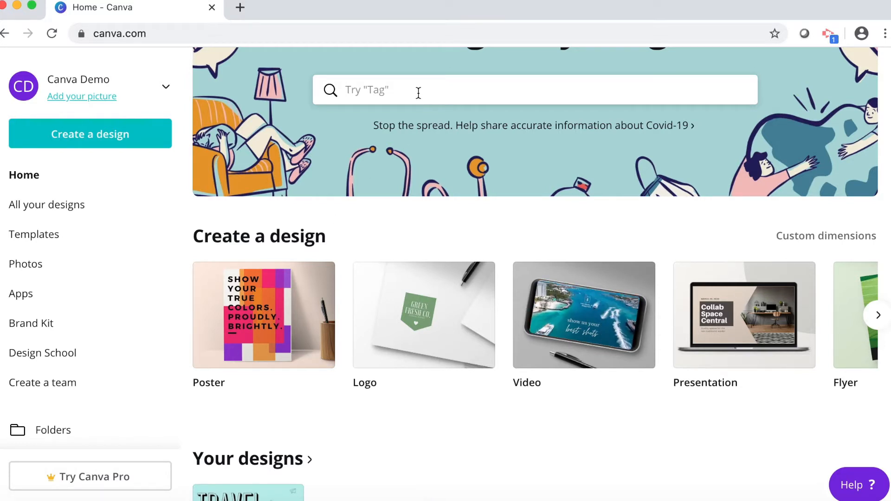
type("poster")
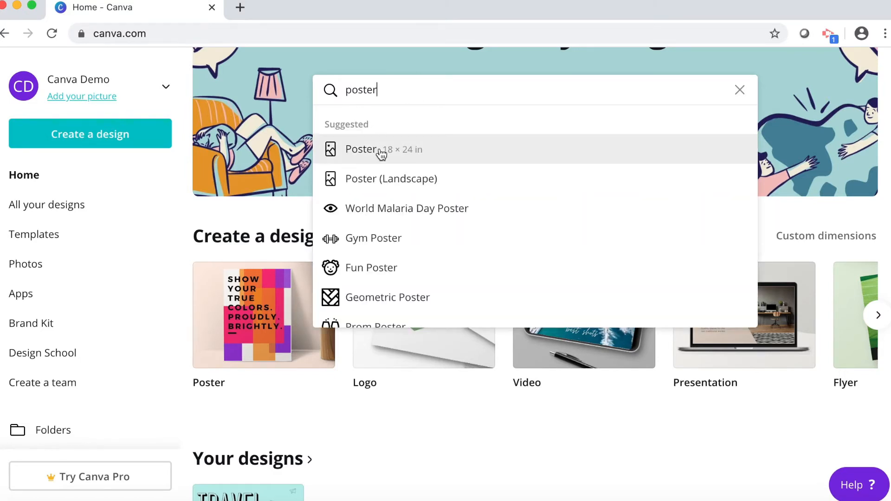
left_click(380, 149)
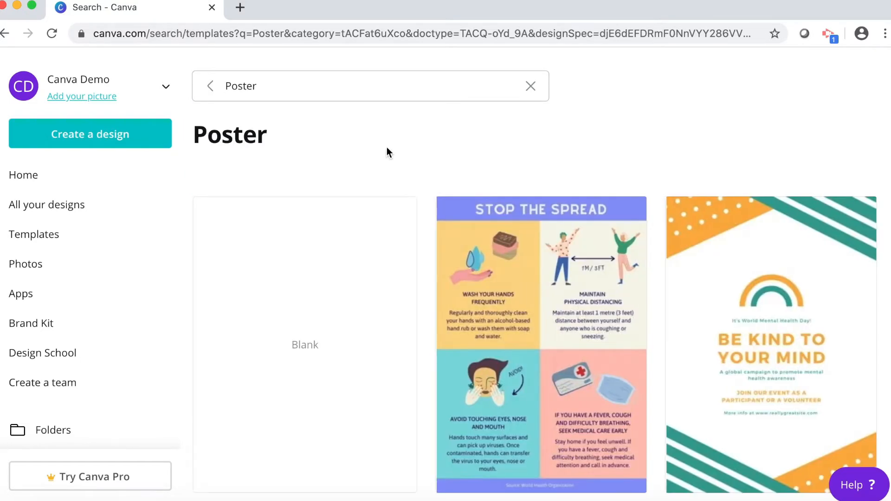
scroll(434, 156, "down", 3)
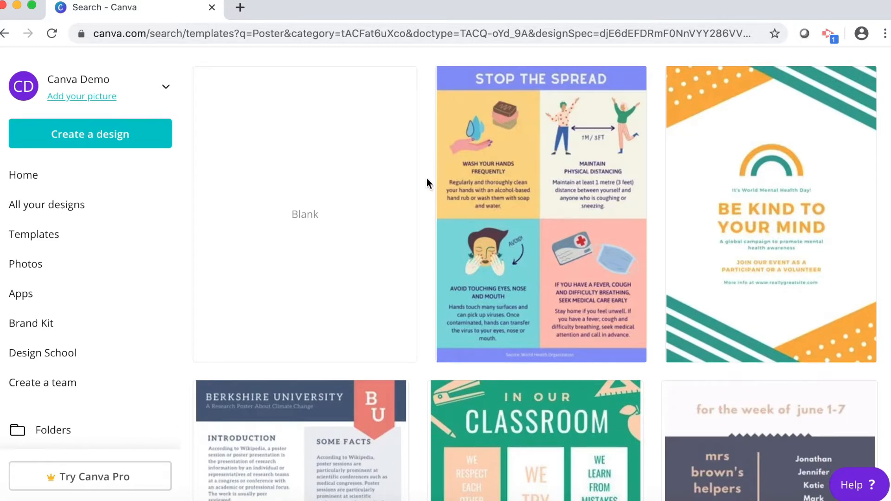
scroll(428, 179, "down", 2)
scroll(427, 178, "up", 2)
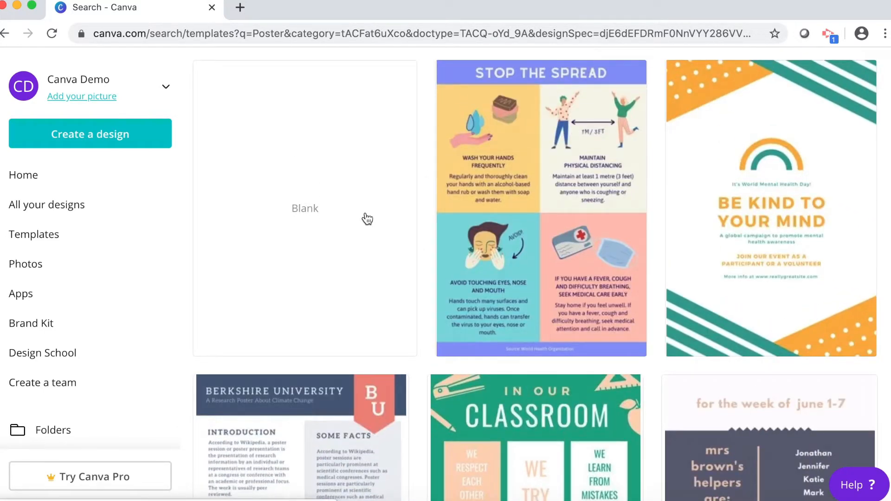
left_click(278, 200)
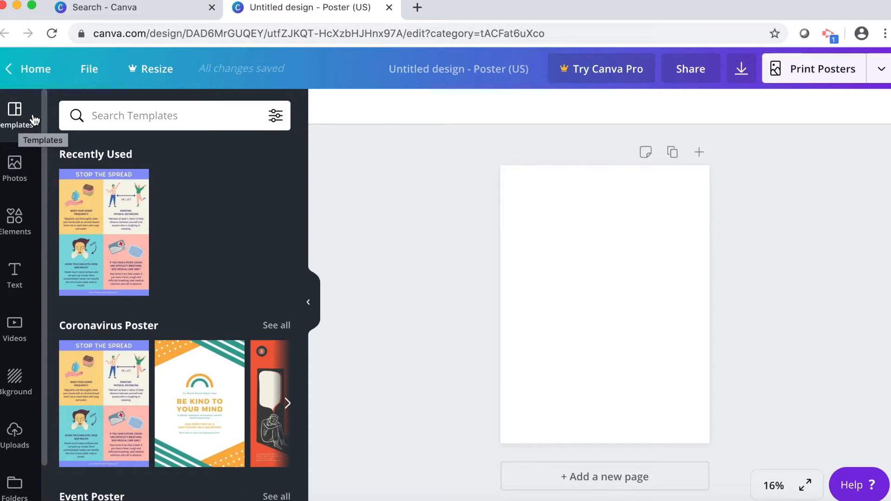
Look through the photo, element, text, video, background and upload libraries available for the poster.
left_click(18, 165)
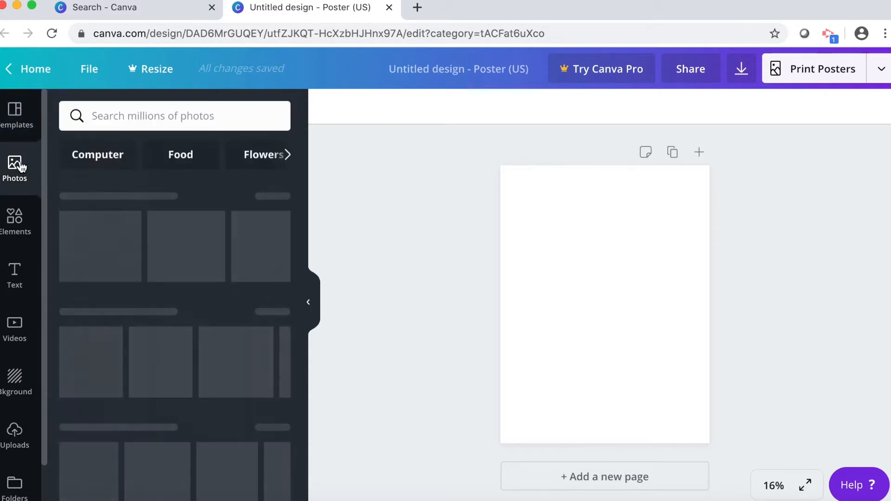
left_click(19, 215)
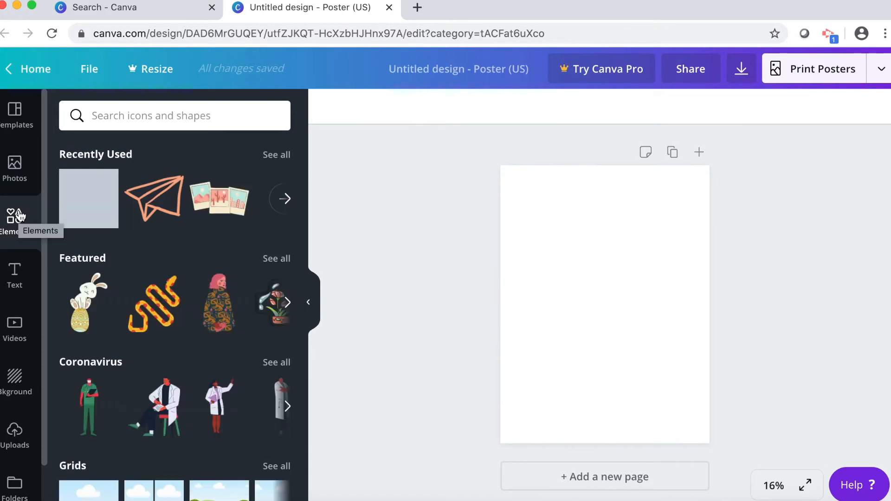
left_click(8, 272)
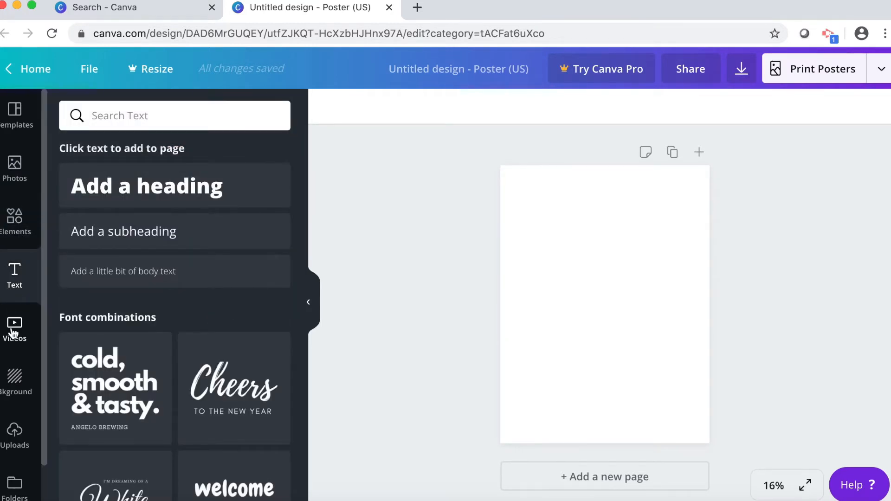
left_click(13, 332)
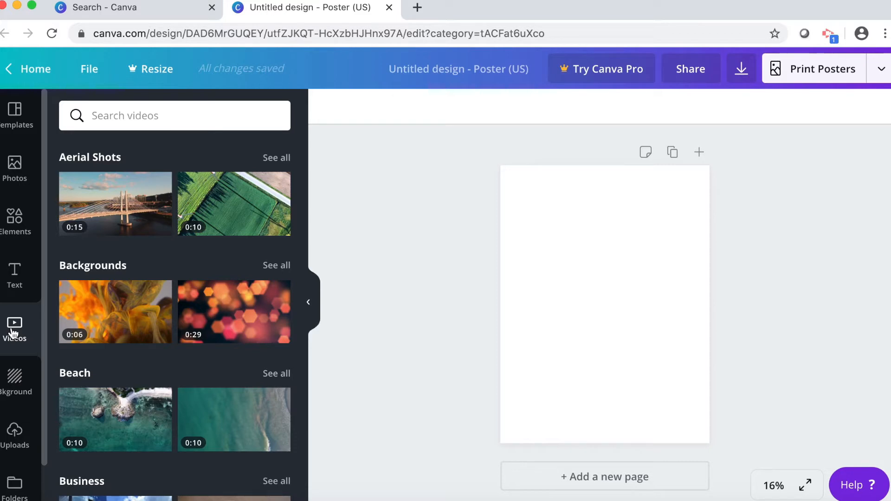
left_click(16, 386)
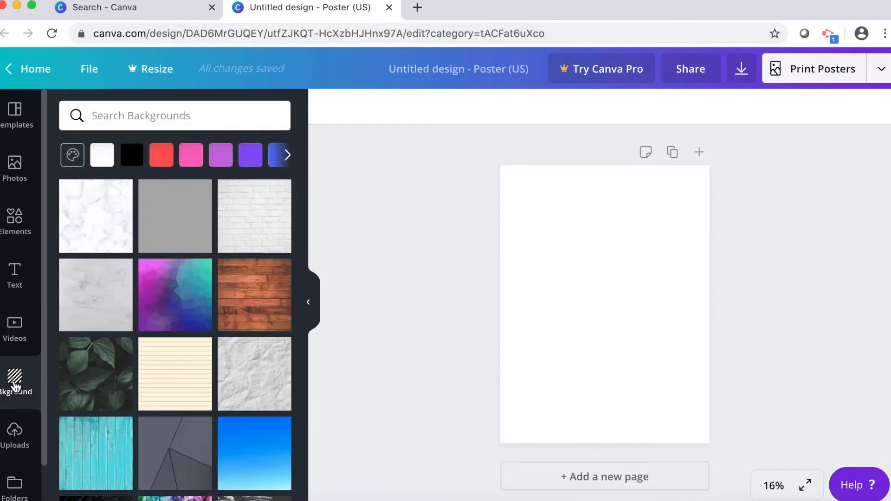
left_click(16, 435)
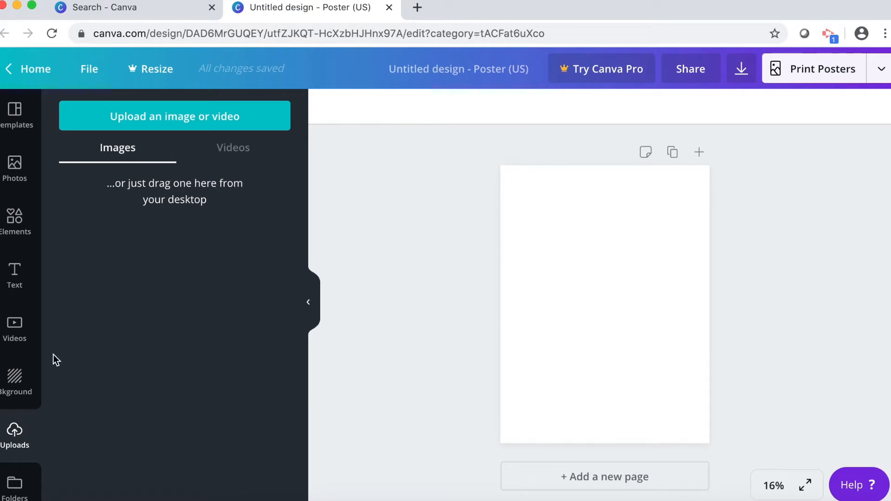
Try the pink-to-blue geometric image as the poster's background and undo it.
left_click(23, 381)
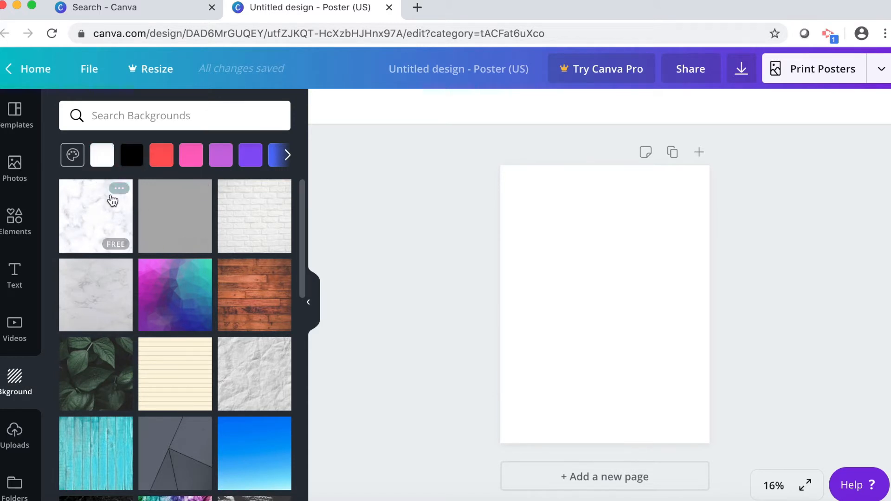
left_click(165, 283)
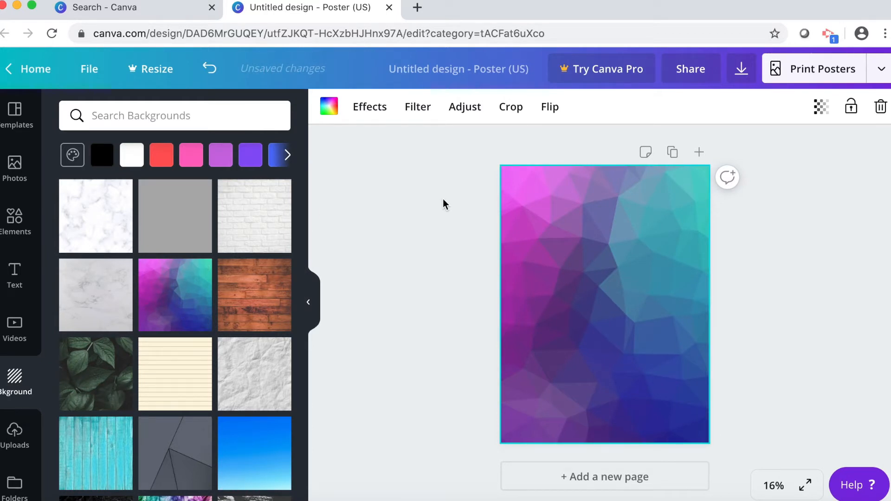
left_click(210, 72)
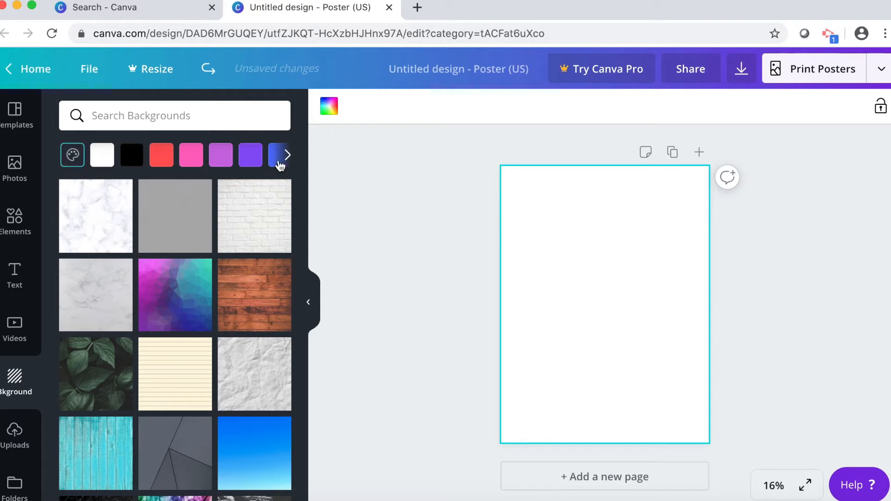
Set the poster's background to the custom mint green #aaf6e4.
left_click(73, 156)
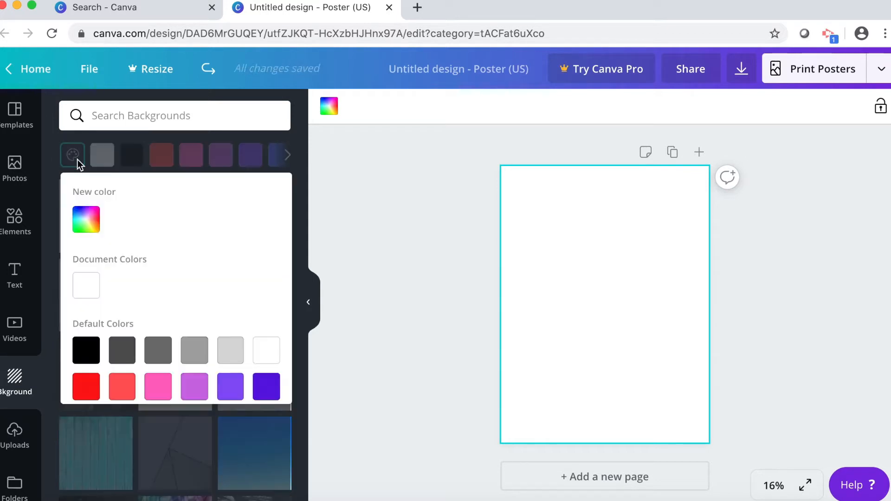
scroll(167, 278, "down", 3)
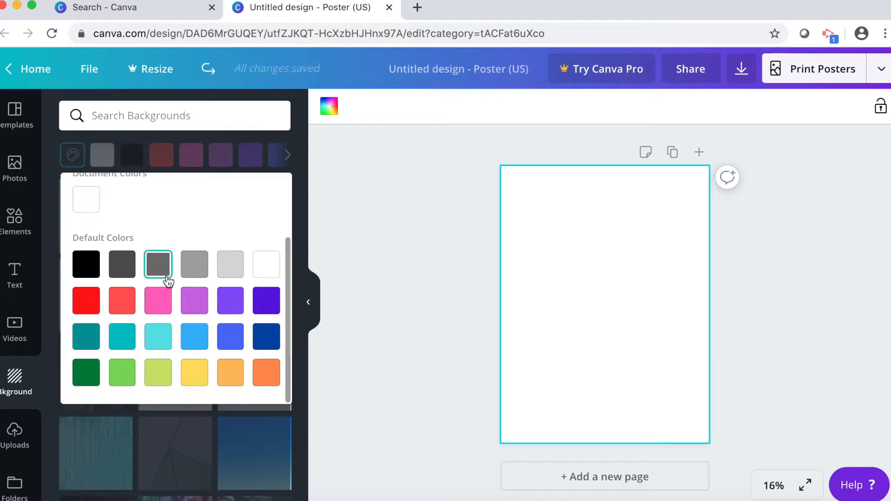
scroll(178, 245, "up", 3)
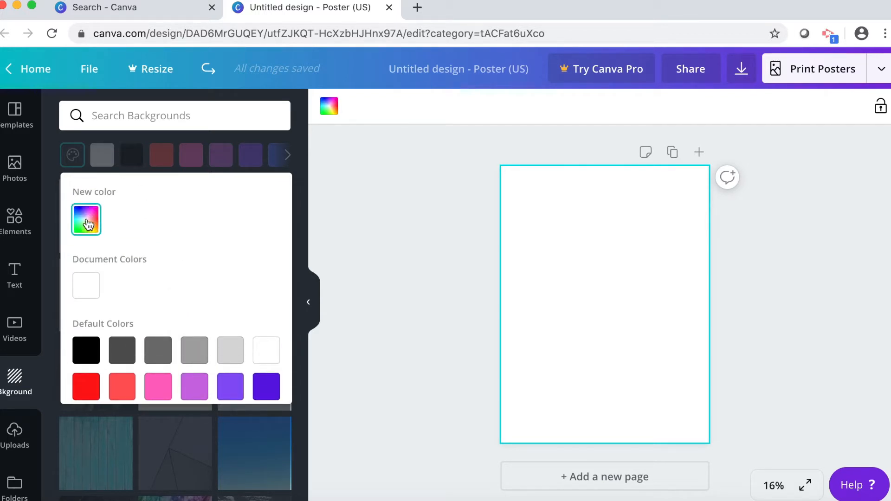
left_click(88, 224)
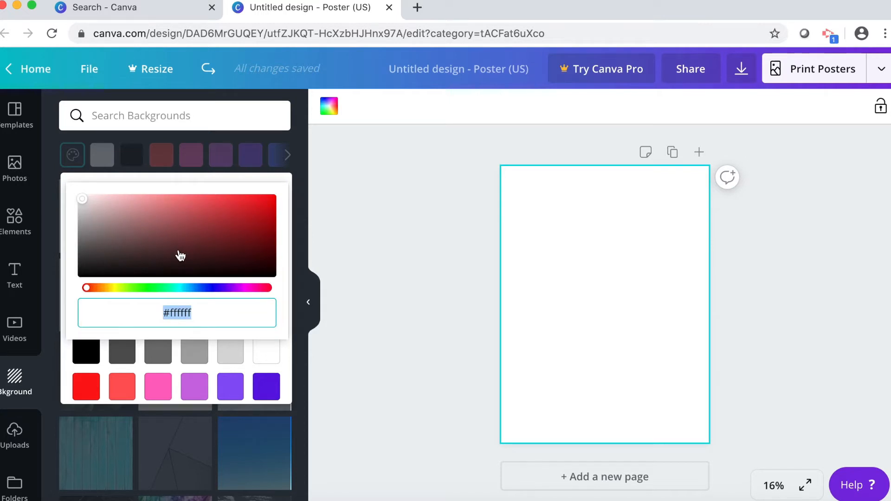
left_click(164, 223)
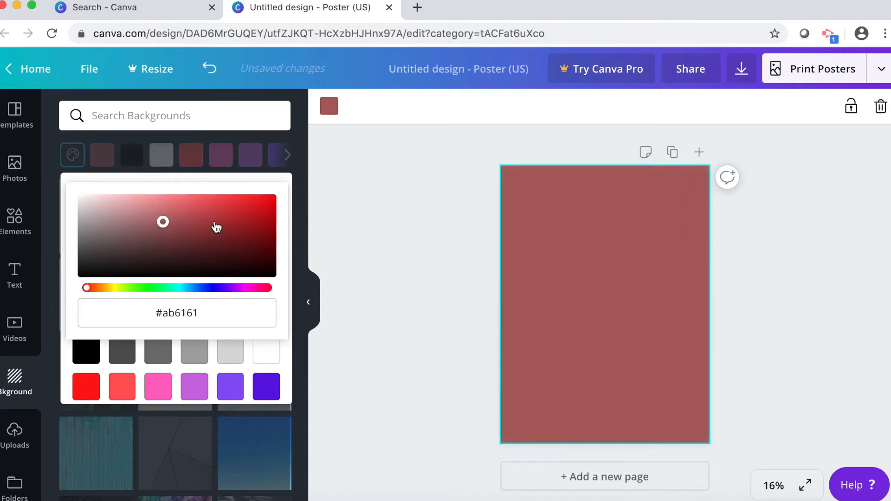
left_click(214, 221)
left_click(250, 221)
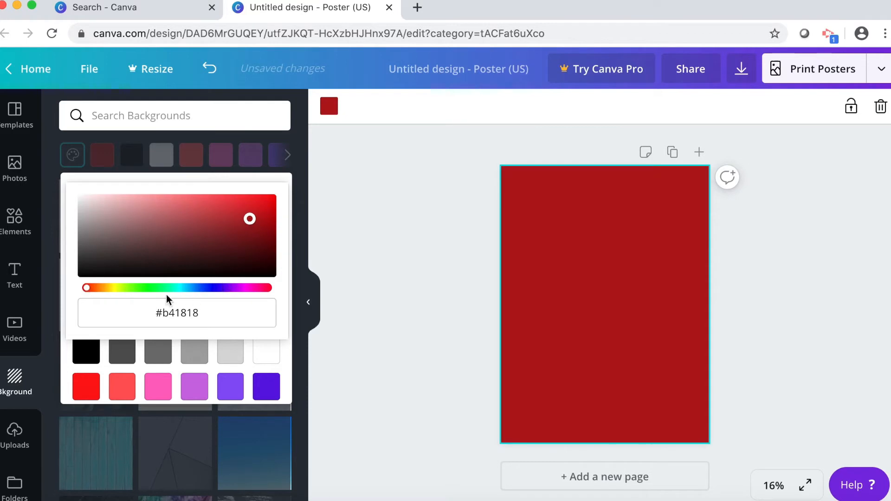
left_click(180, 288)
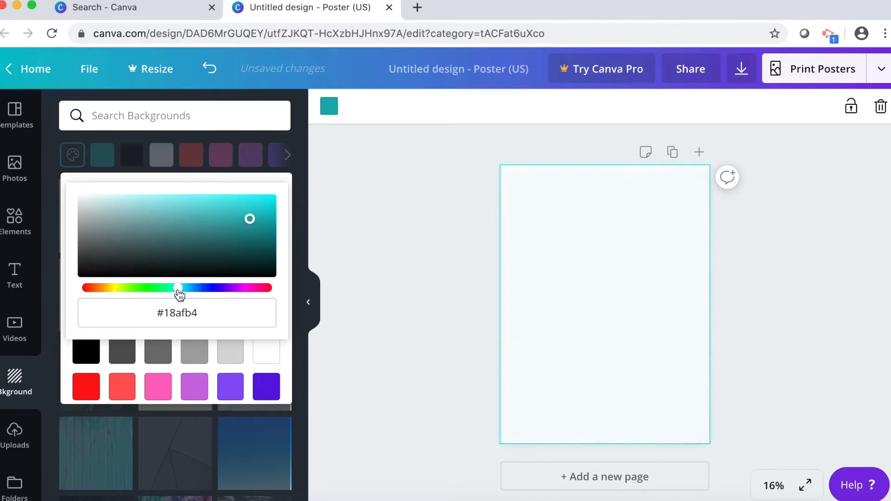
left_click(172, 201)
left_click(149, 200)
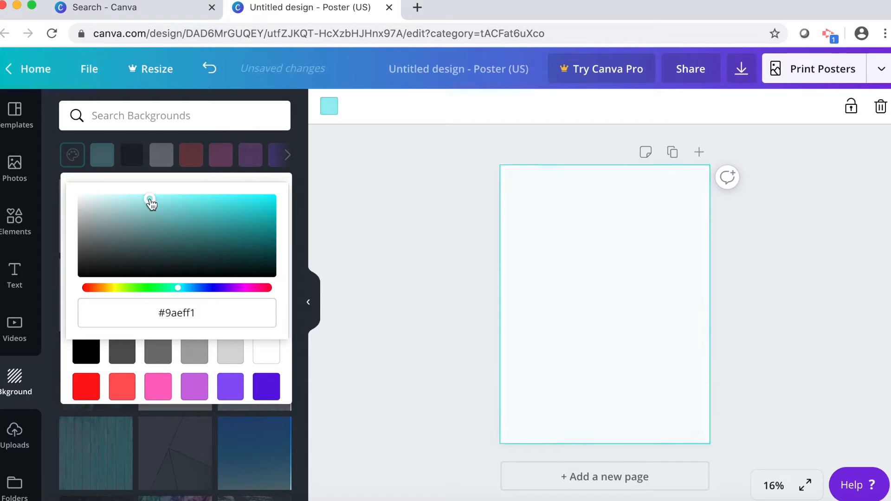
left_click(171, 289)
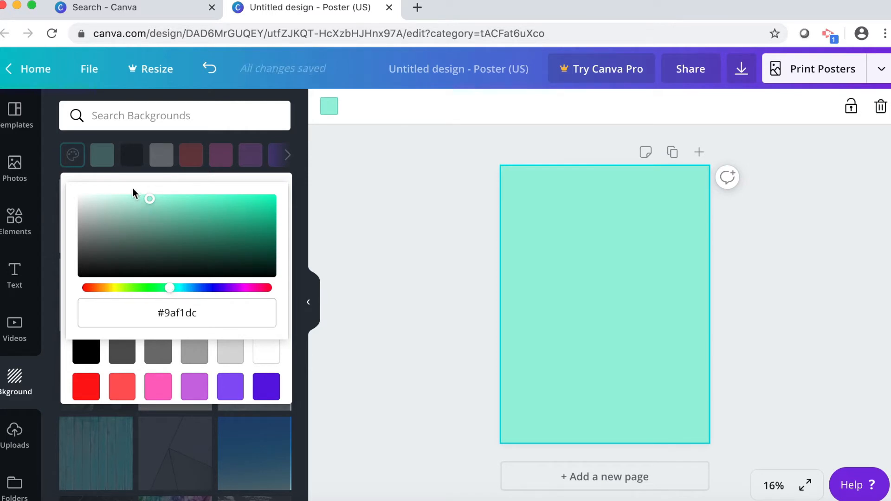
left_click(139, 199)
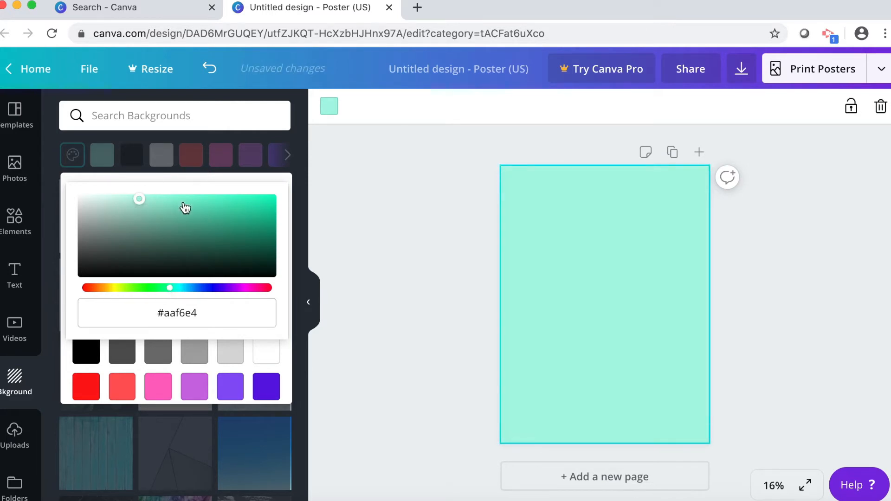
left_click(353, 186)
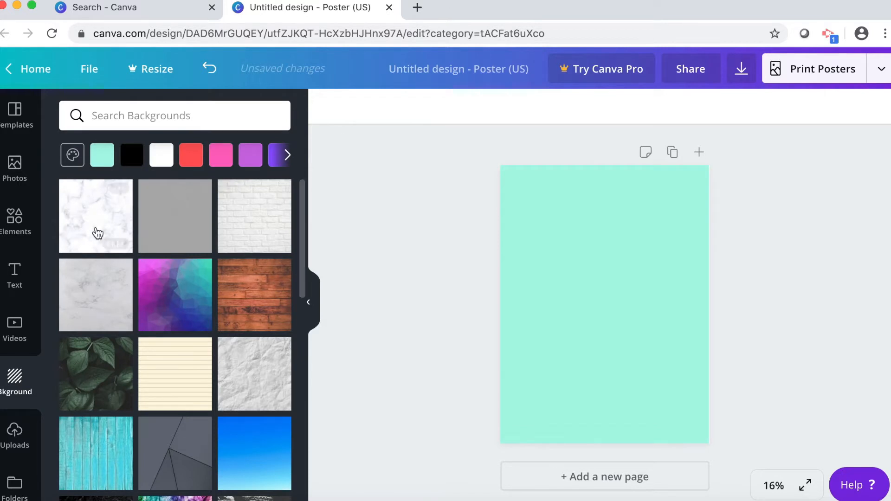
Add a heading text box to the poster.
left_click(16, 291)
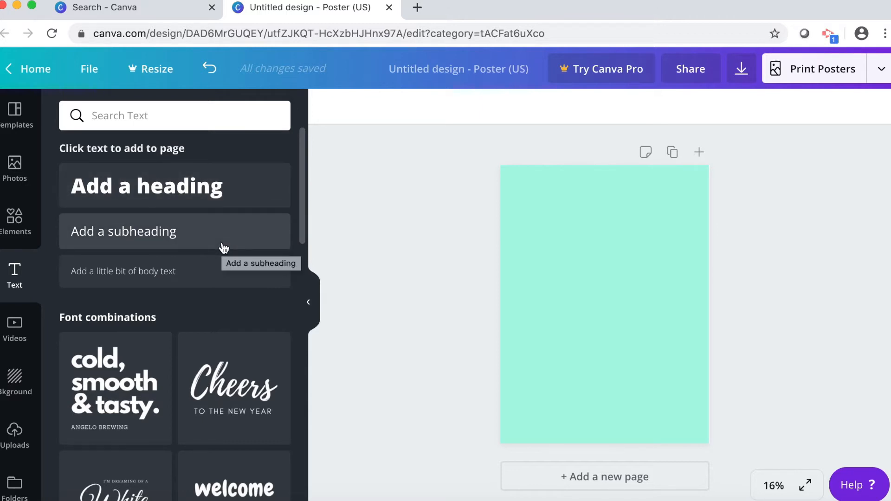
left_click(241, 192)
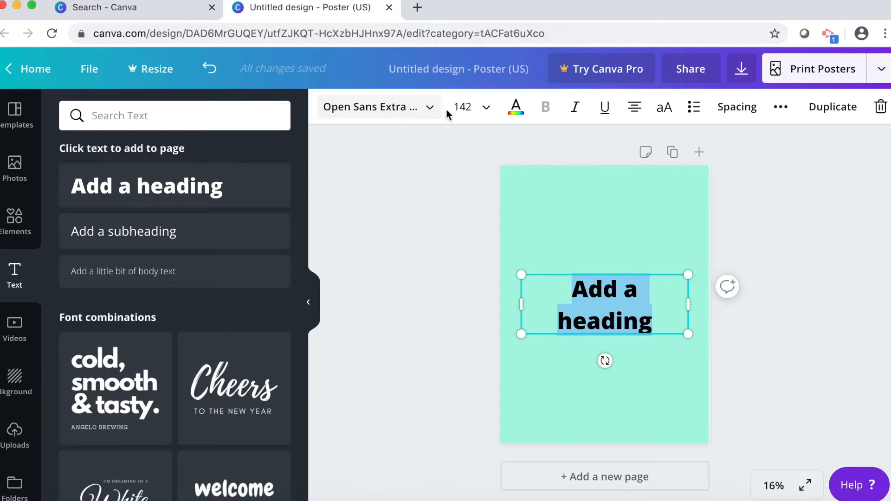
Browse the available fonts and set the heading's font to Canter 3d.
left_click(431, 109)
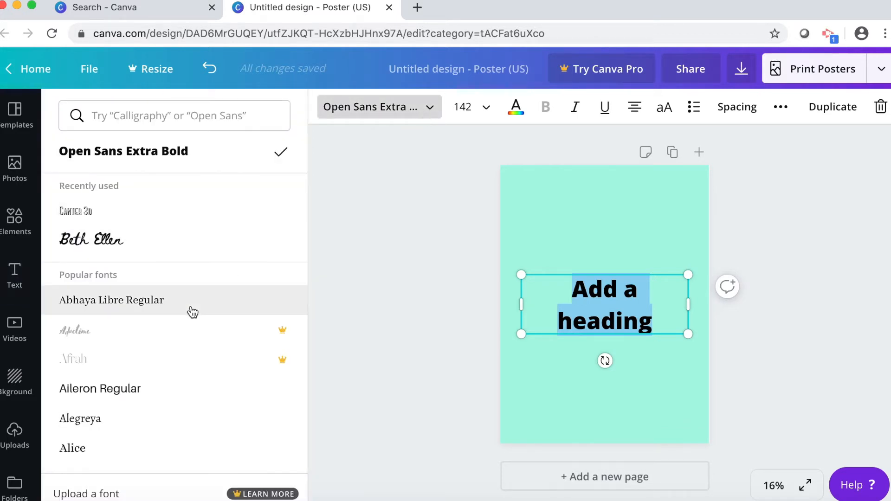
scroll(178, 348, "down", 6)
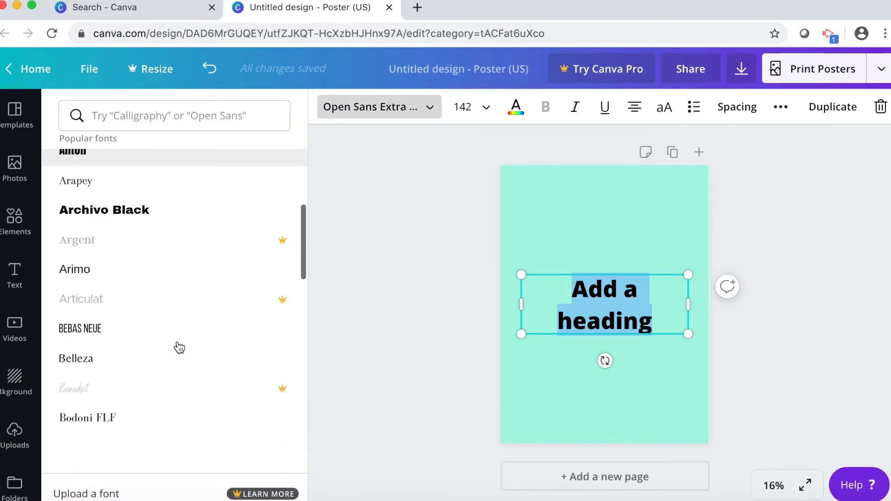
scroll(179, 348, "down", 7)
scroll(179, 347, "up", 3)
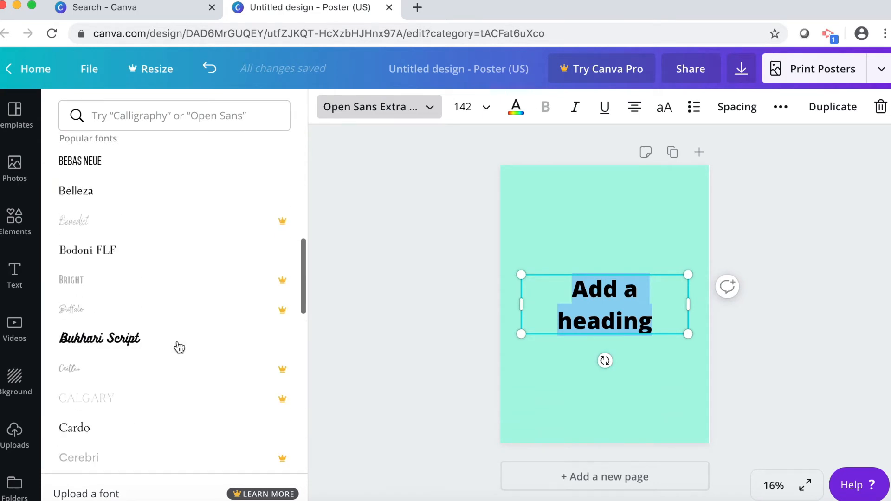
scroll(179, 347, "up", 5)
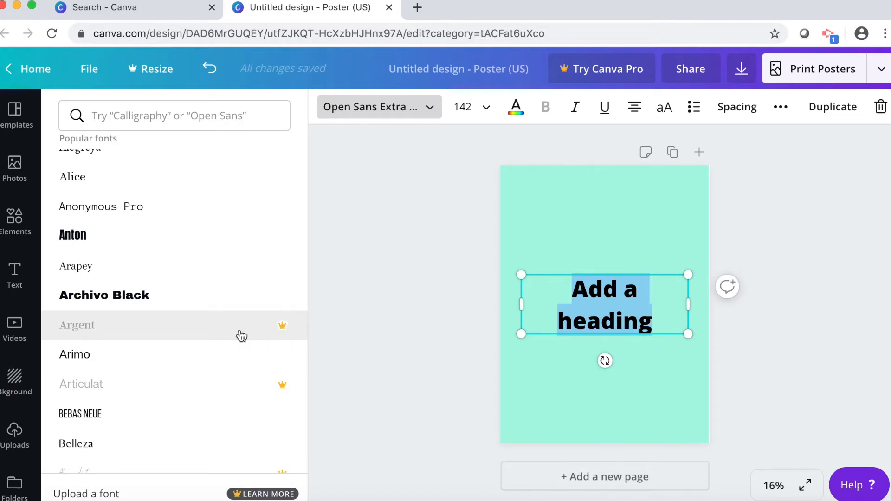
scroll(241, 335, "up", 6)
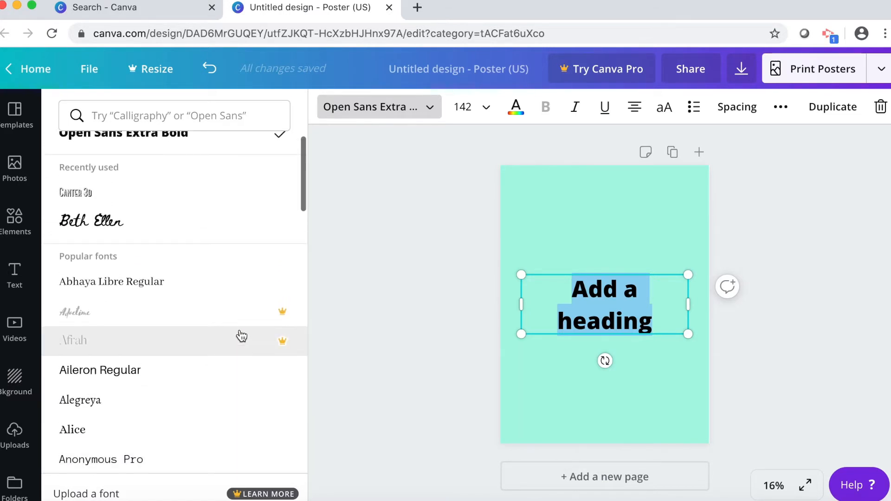
scroll(242, 335, "up", 1)
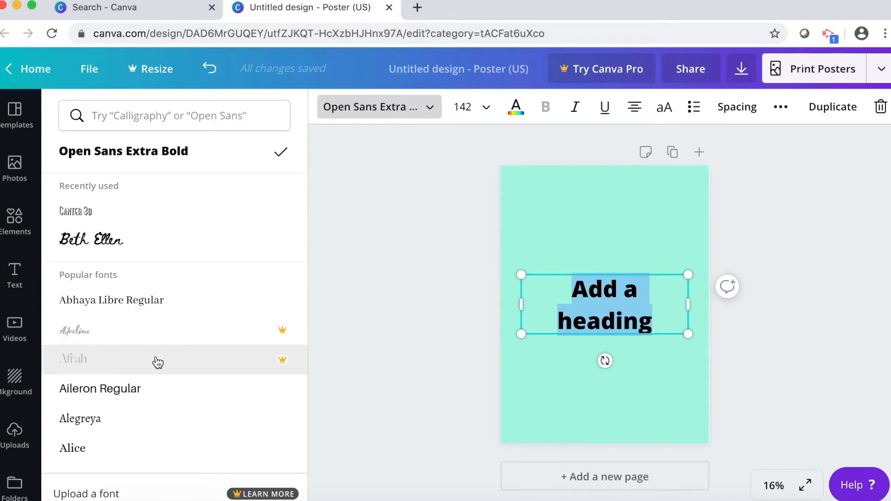
scroll(158, 363, "down", 4)
scroll(158, 363, "up", 4)
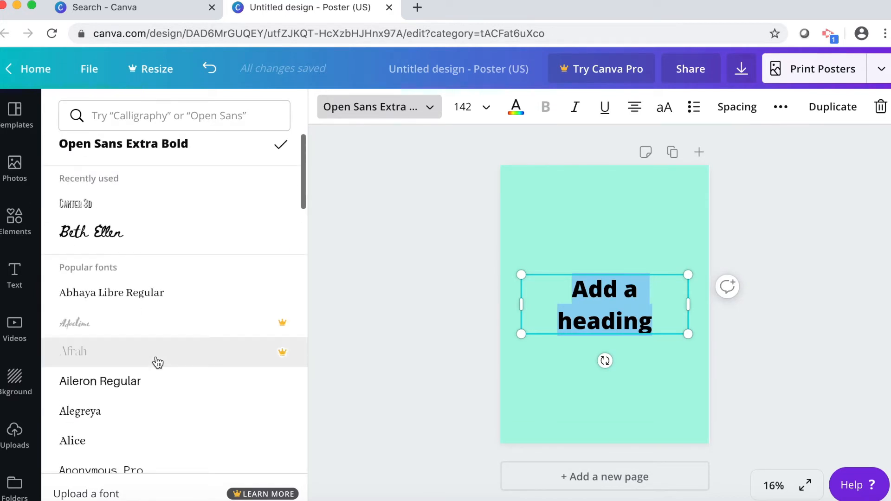
scroll(158, 363, "up", 1)
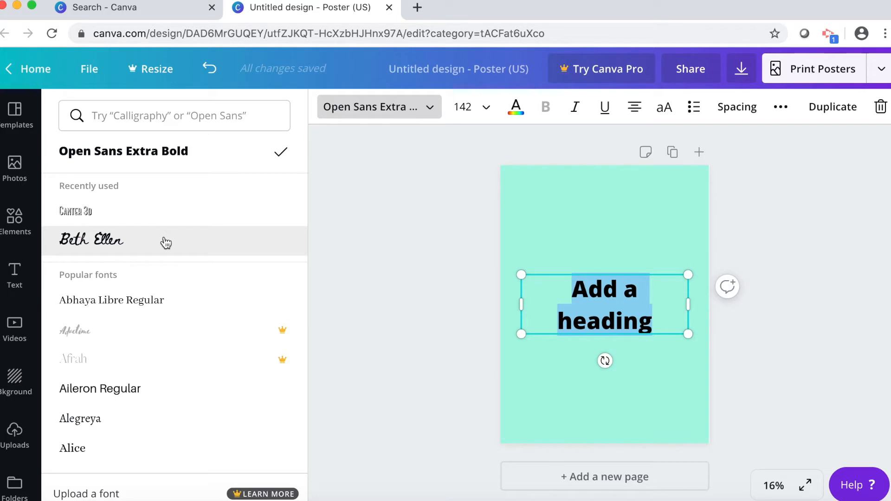
left_click(103, 216)
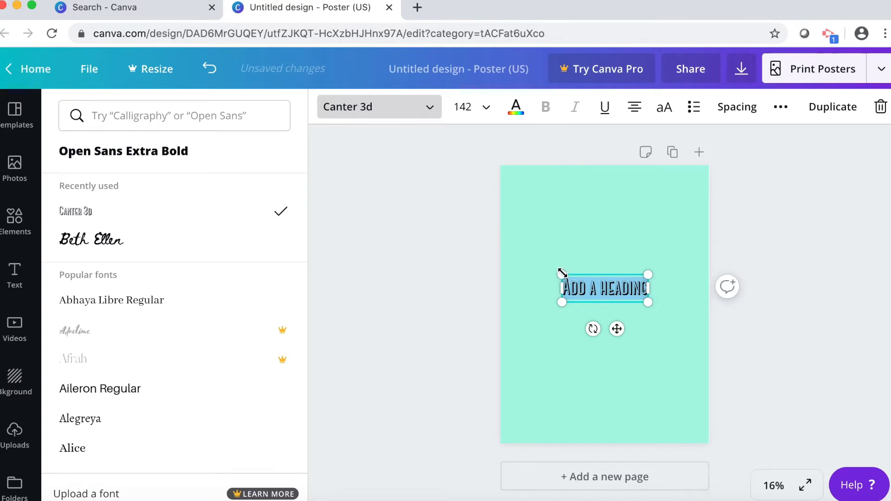
left_click(450, 296)
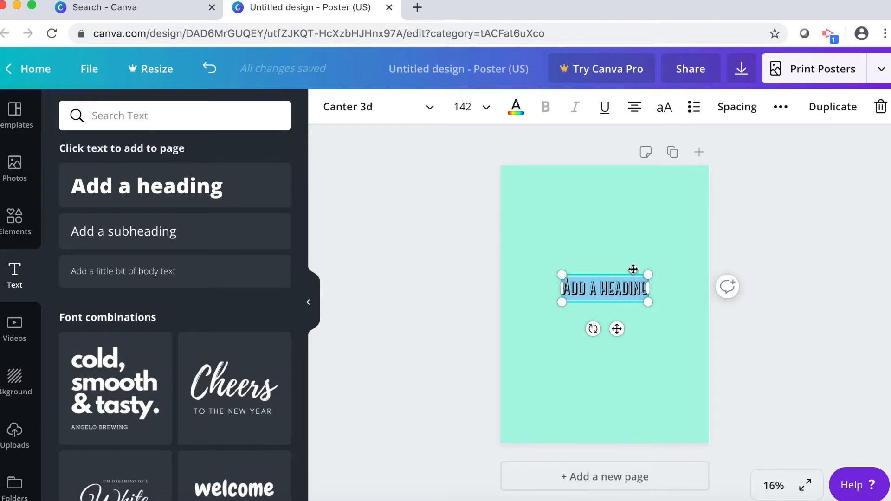
Shrink the heading freehand and set its font size to 104.
left_click_drag(562, 274, 606, 287)
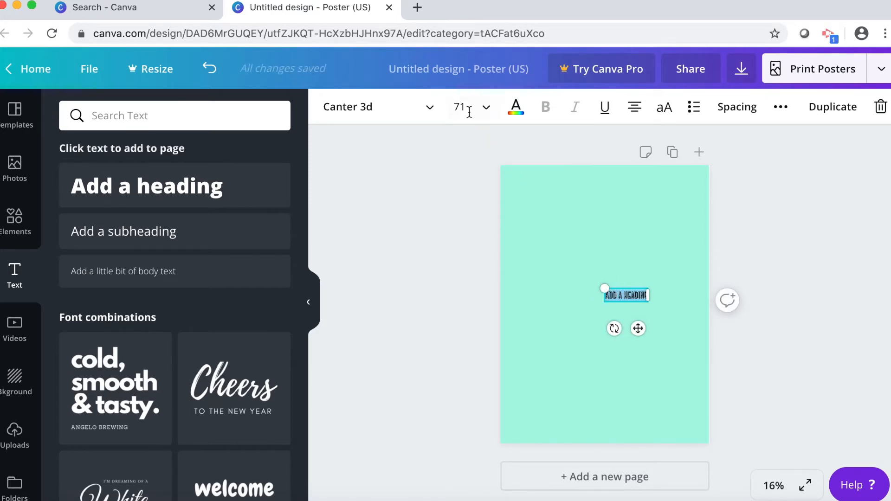
left_click(485, 109)
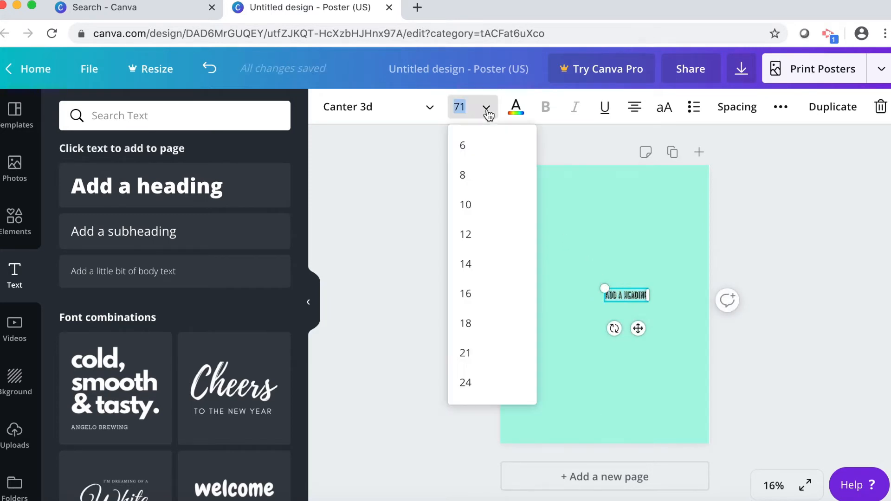
scroll(483, 379, "down", 5)
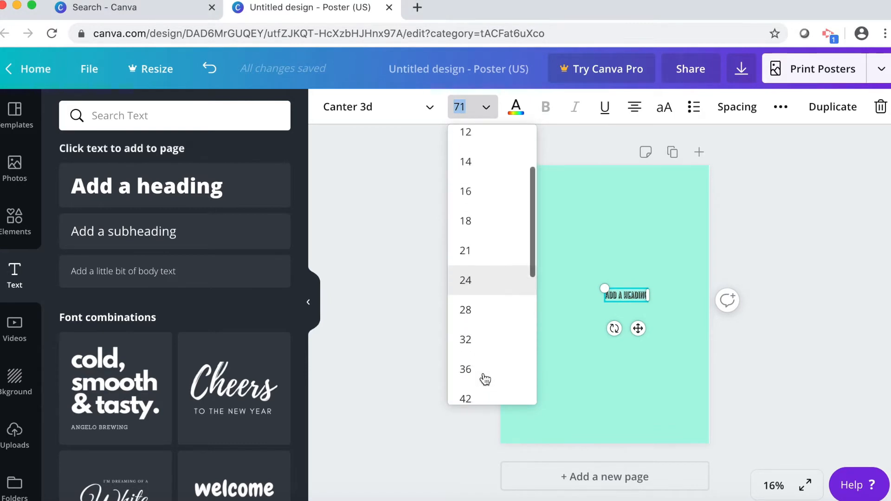
scroll(483, 376, "down", 3)
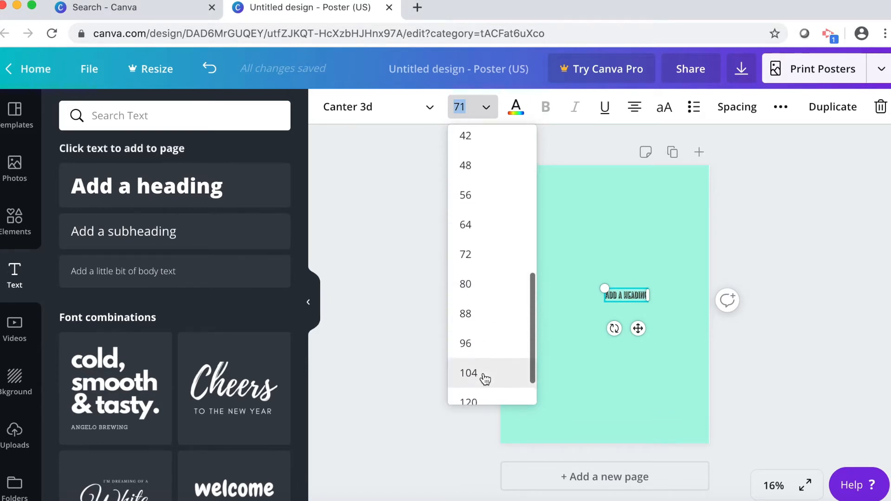
left_click(481, 349)
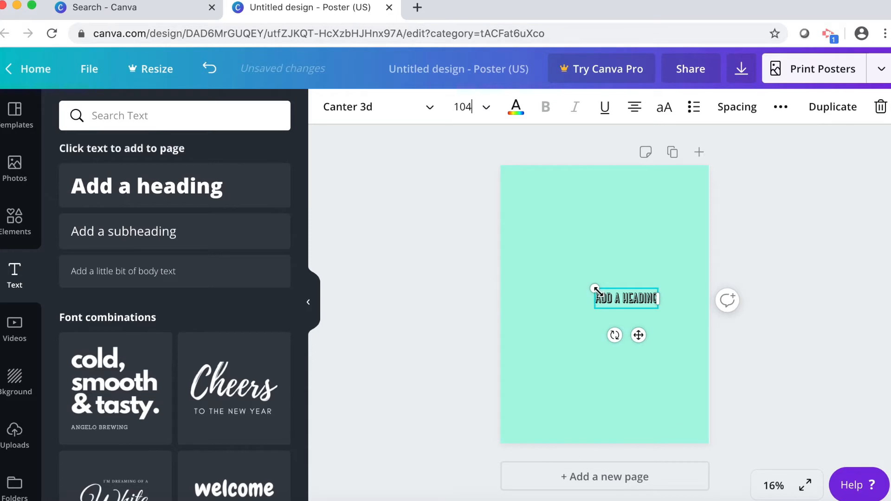
Enlarge the heading freehand to a font size of about 280, spanning most of the poster's width.
left_click_drag(596, 290, 519, 248)
left_click_drag(661, 258, 674, 255)
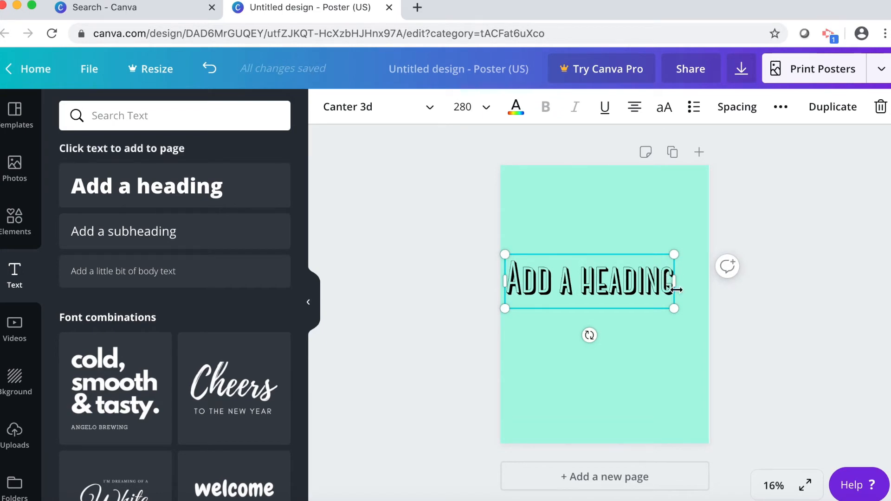
Replace the heading's placeholder text with "Travel".
key("BackSpace")
key("BackSpace")
key("BackSpace")
key("BackSpace")
key("BackSpace")
key("BackSpace")
key("BackSpace")
key("BackSpace")
key("BackSpace")
key("BackSpace")
key("BackSpace")
key("BackSpace")
key("BackSpace")
type("T")
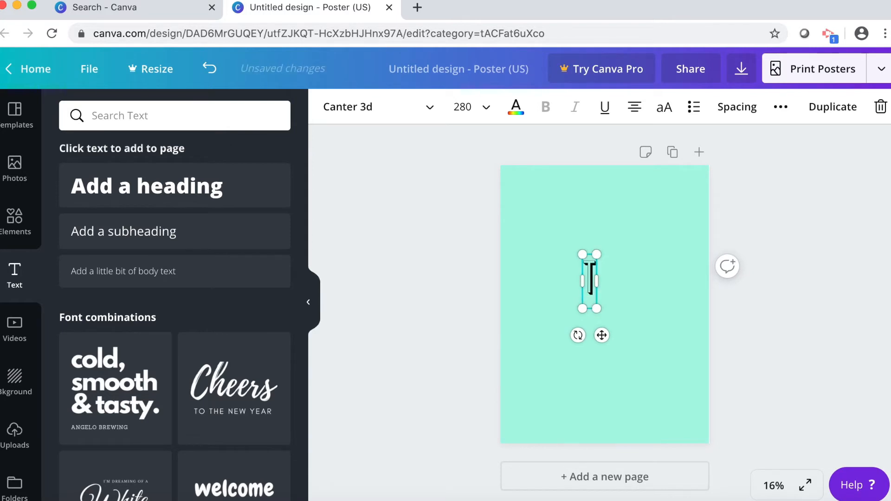
type("ravel")
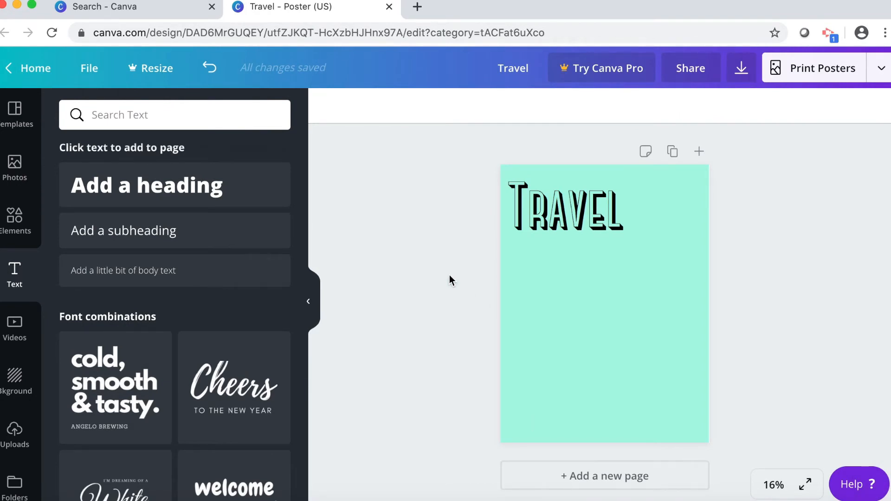
Fine-tune the position of the "Travel" heading in the poster's upper-left corner.
left_click(530, 227)
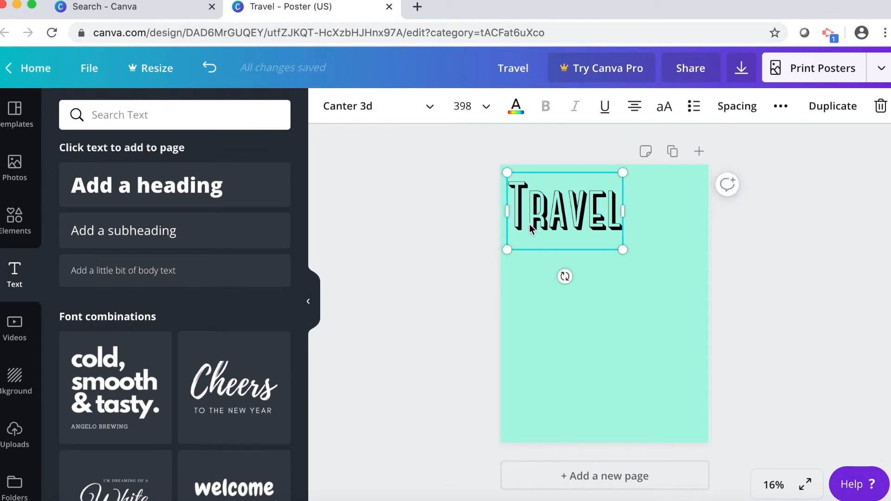
left_click_drag(531, 227, 556, 209)
left_click(447, 260)
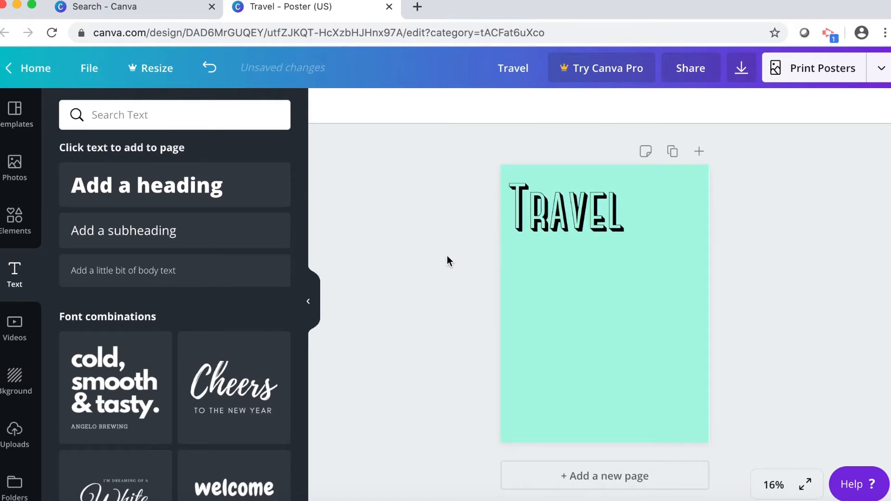
Add a second heading to the poster reading "Photography Club".
left_click(212, 188)
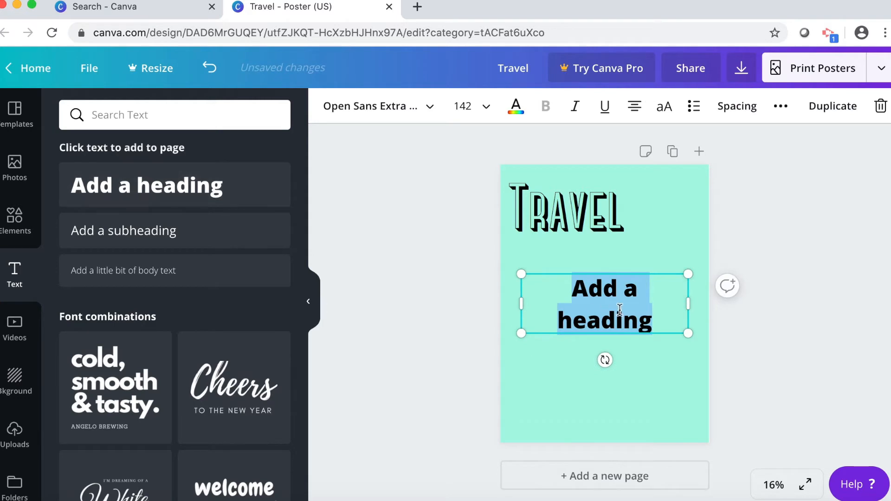
type("Phoyo")
key("BackSpace")
key("BackSpace")
type("tography Club")
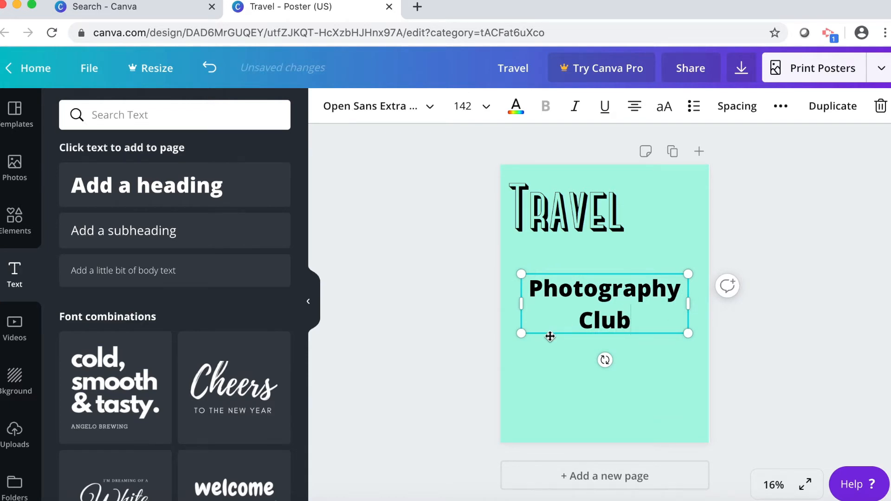
Scale the "Photography Club" text to a font size of about 130, widen its box and move it directly beneath "Travel".
left_click(523, 335)
left_click_drag(523, 335, 500, 301)
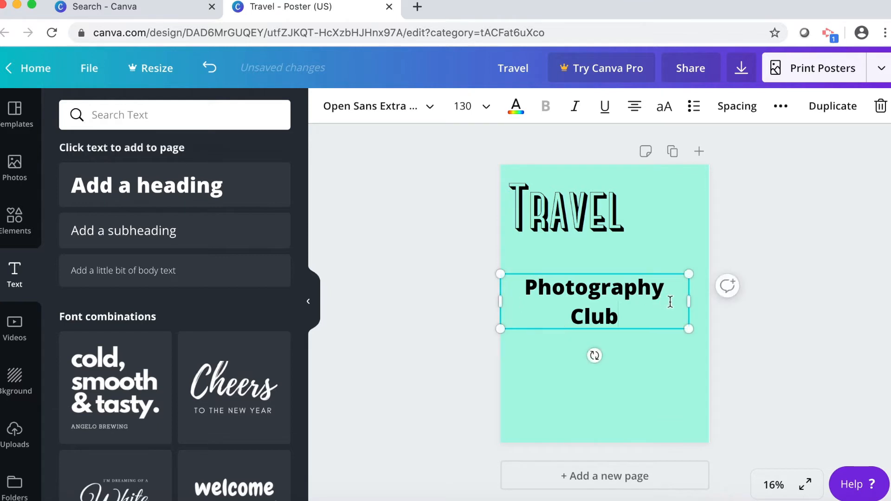
left_click_drag(688, 299, 699, 300)
left_click(466, 301)
left_click_drag(527, 287, 534, 255)
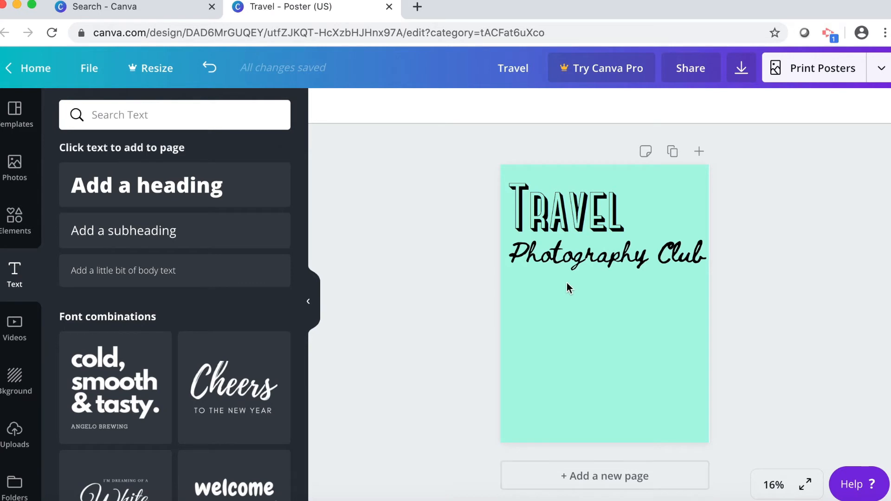
Rotate the "Photography Club" text to about -4° and nudge it slightly up and left, closer to "Travel".
left_click(520, 260)
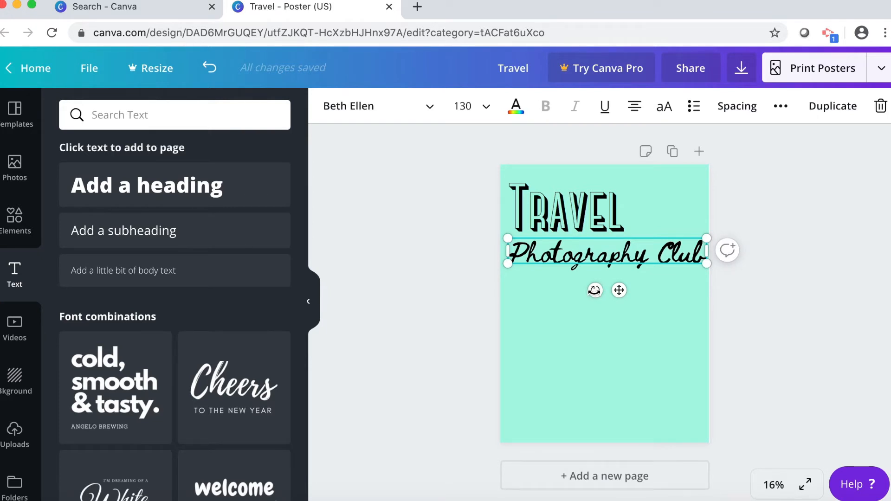
left_click(595, 291)
left_click_drag(595, 290, 598, 293)
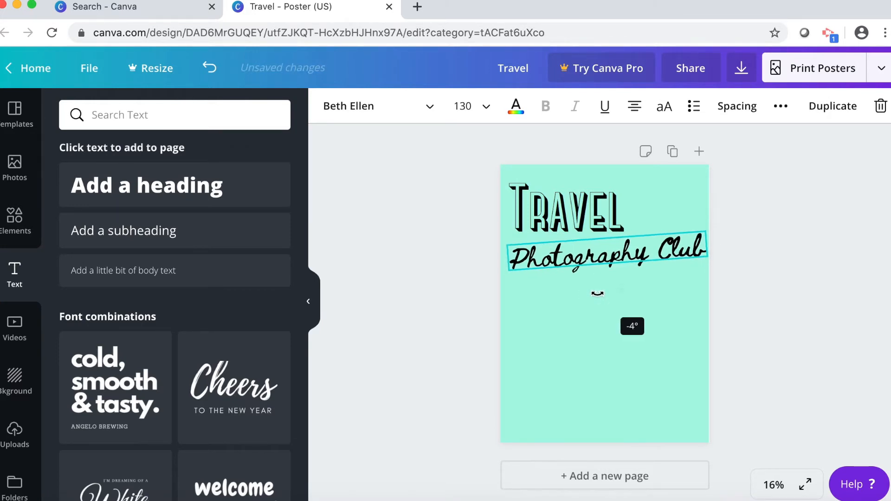
left_click(573, 322)
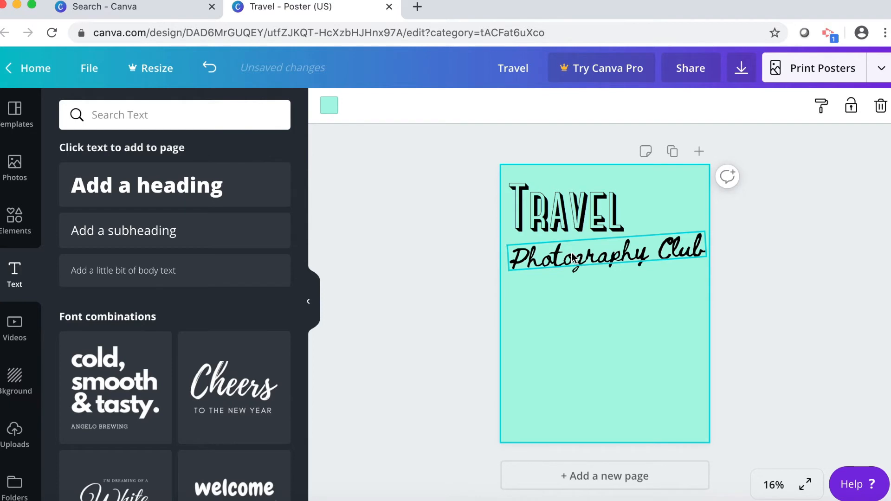
left_click(571, 250)
left_click_drag(571, 249, 568, 246)
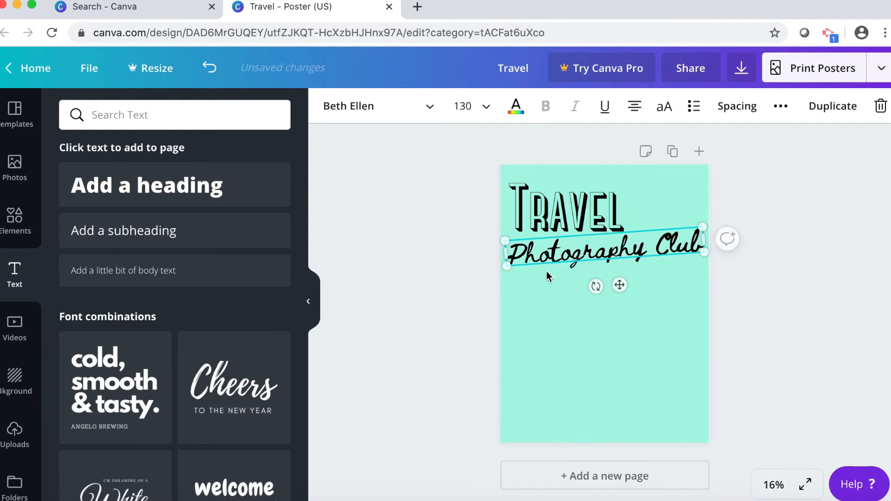
left_click(471, 329)
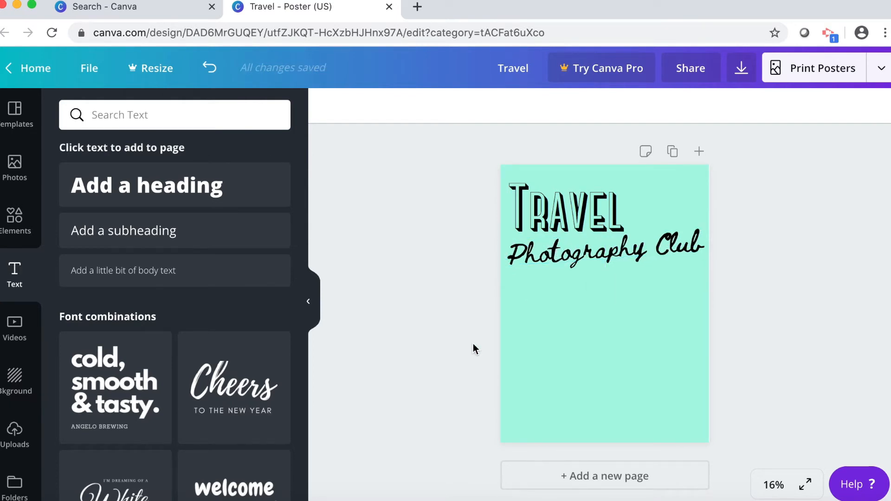
Duplicate the "Travel" heading and move the copy to the right, overlapping the original.
left_click(537, 212)
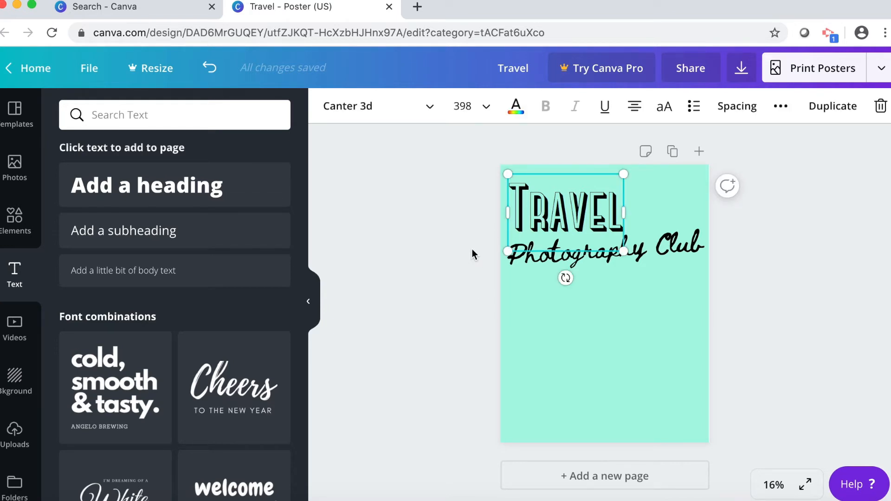
left_click(832, 108)
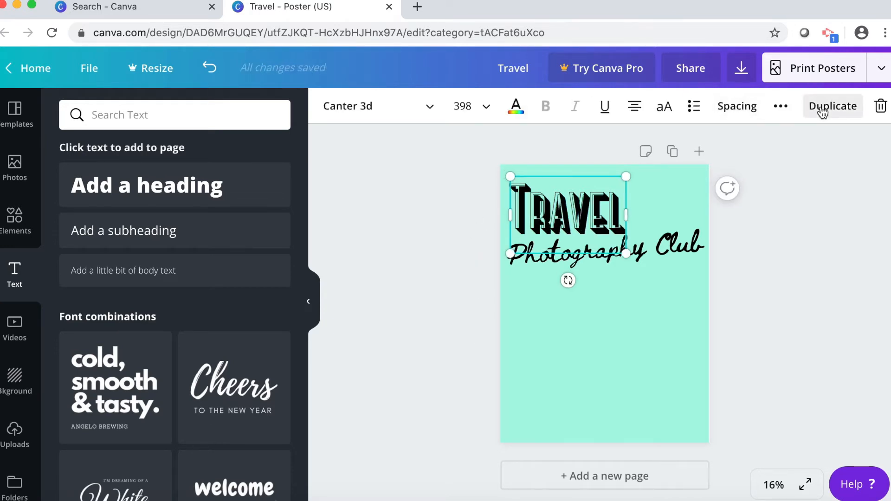
left_click_drag(565, 217, 615, 210)
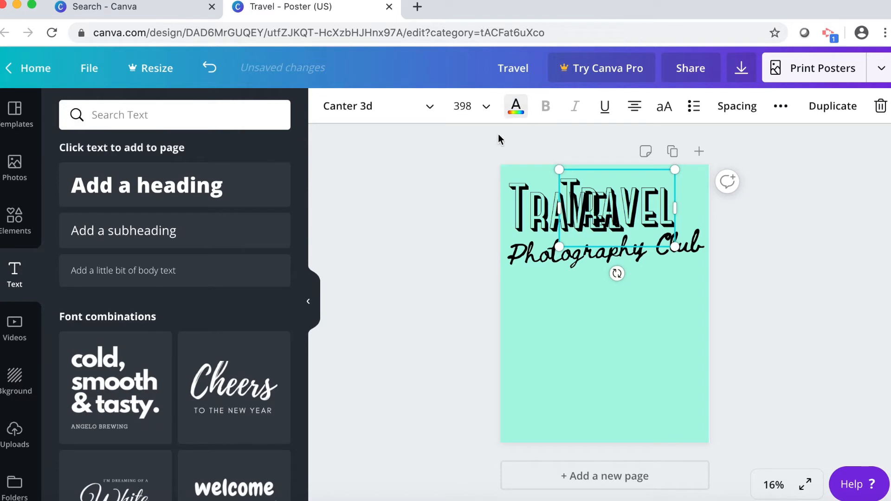
Change the text color of the duplicated "Travel" heading to white.
left_click(516, 116)
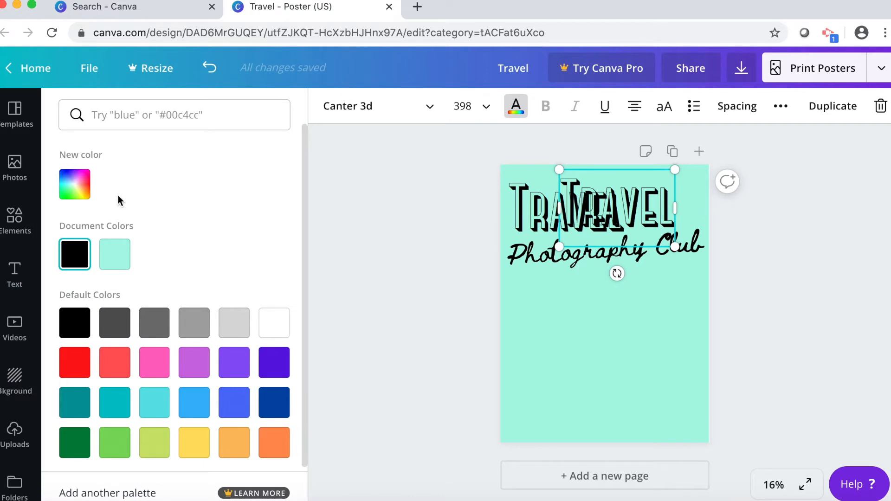
scroll(197, 346, "down", 1)
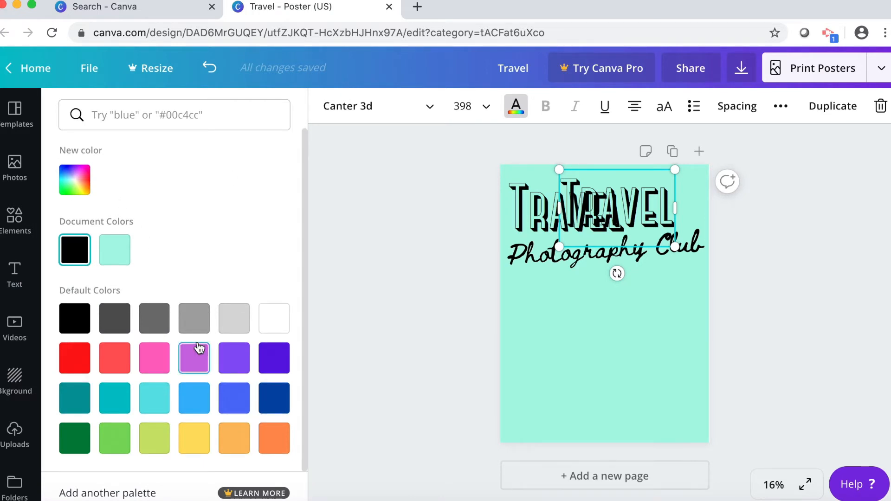
left_click(269, 327)
left_click(415, 294)
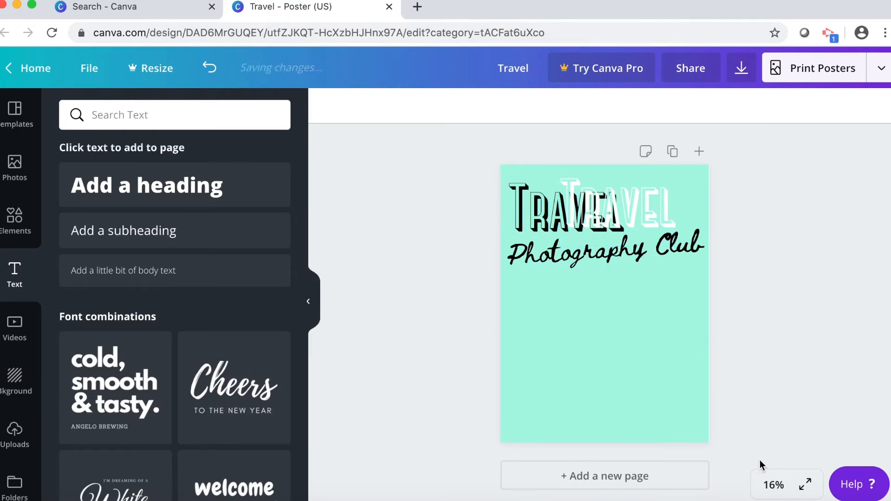
Move the white "Travel" copy over the black original, offset slightly up and left so the black shows as a shadow.
left_click(771, 486)
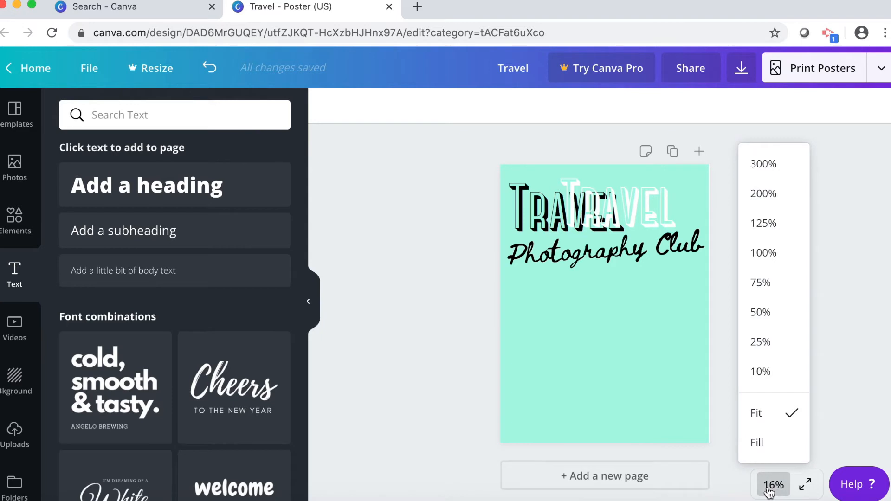
left_click(771, 342)
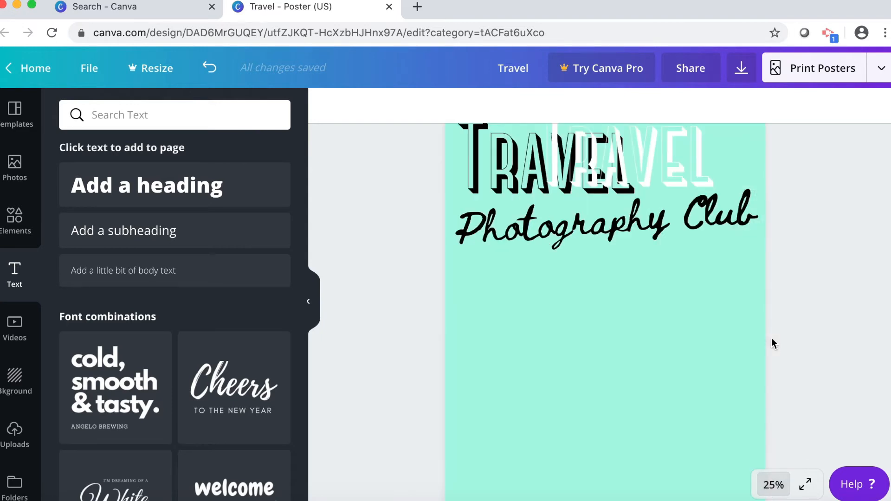
left_click_drag(658, 207, 583, 210)
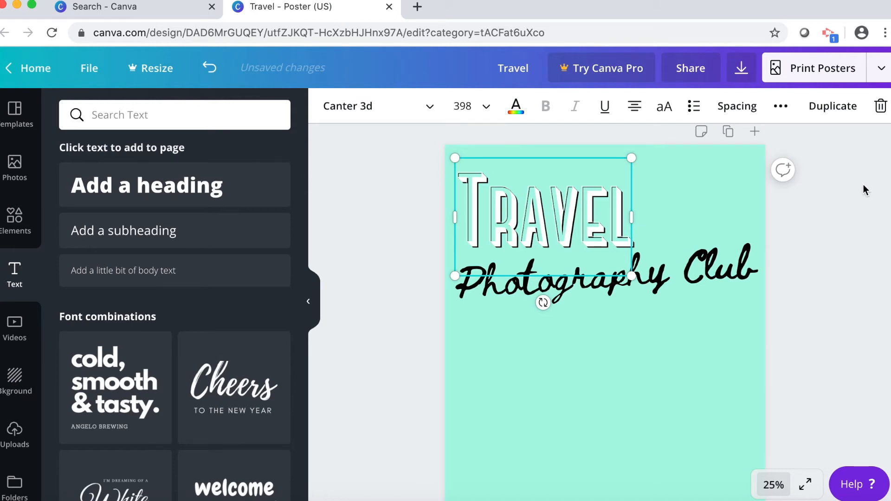
Send the white "Travel" copy backward until it is the rearmost layer behind the black heading.
left_click(781, 107)
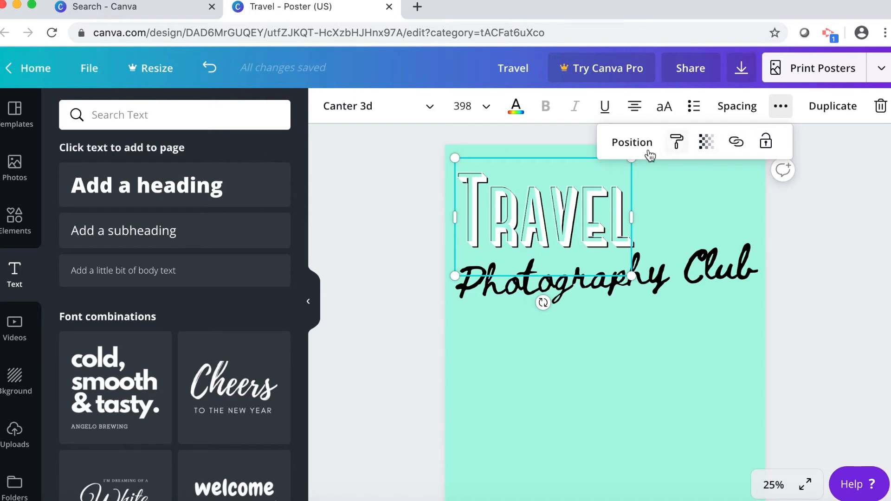
left_click(632, 143)
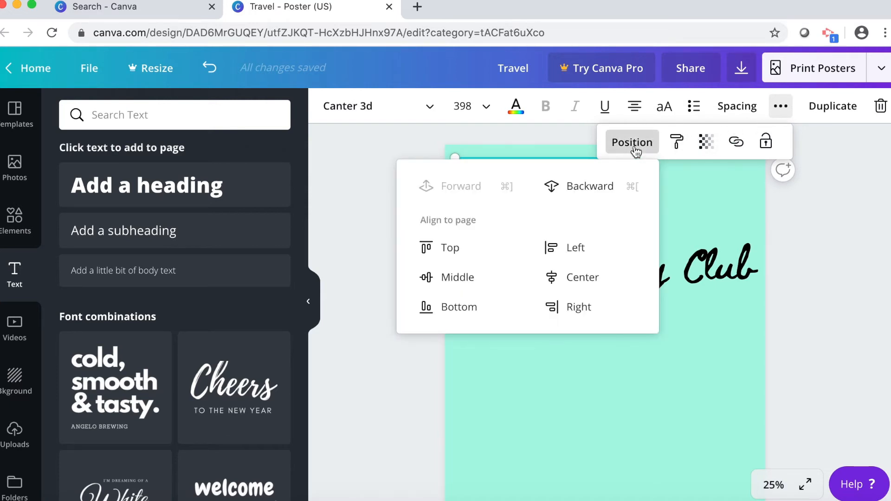
left_click(573, 186)
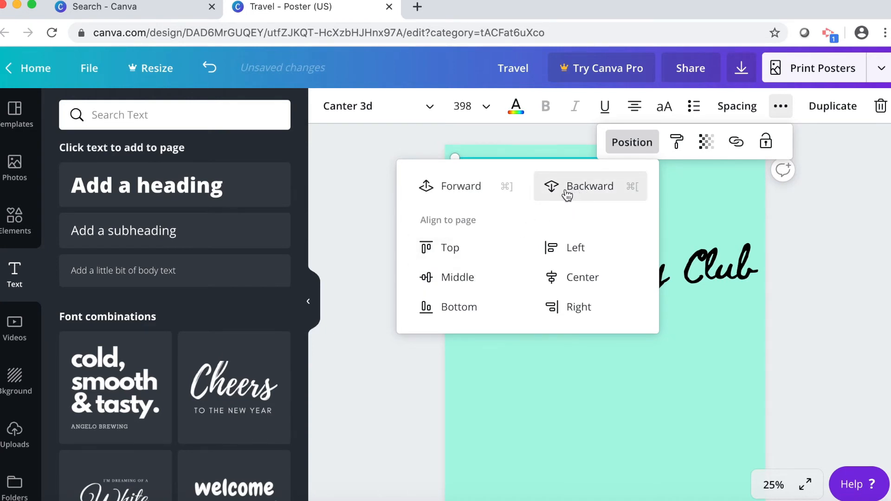
left_click(563, 193)
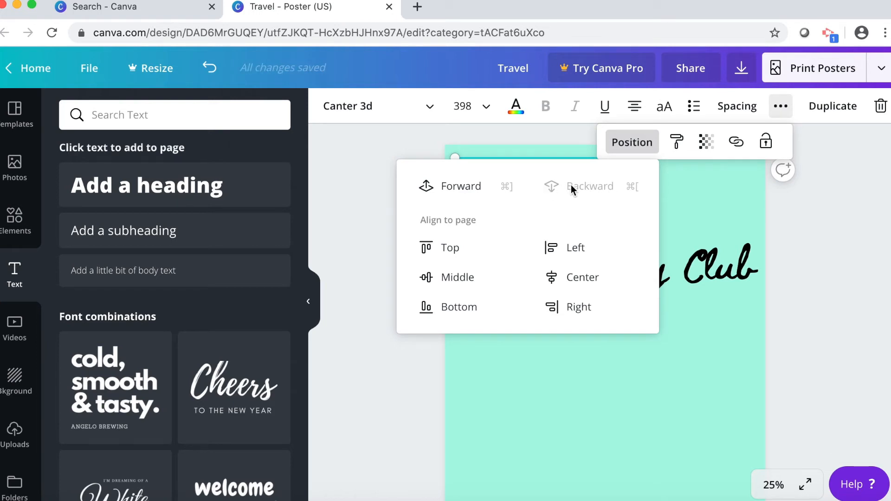
left_click(386, 158)
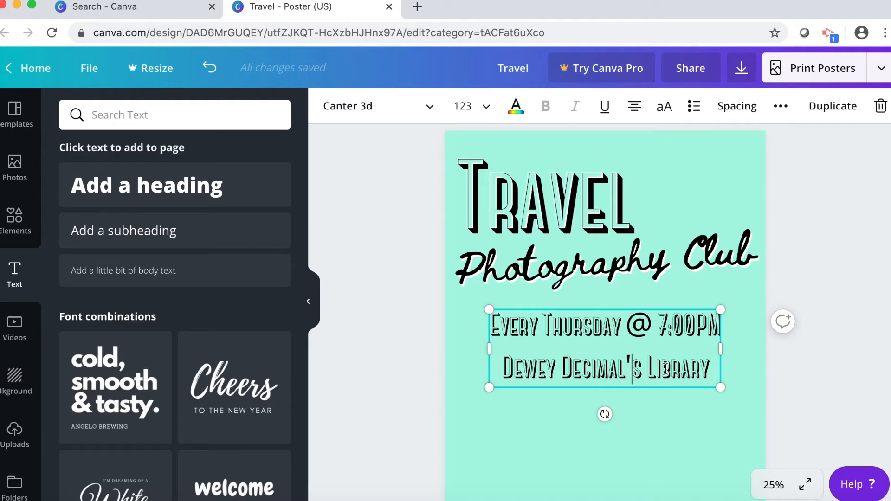
Set the letter spacing of the "Every Thursday @ 7:00PM Dewey Decimal's Library" text to 17 and reduce its line height.
left_click(714, 369)
left_click_drag(713, 369, 485, 323)
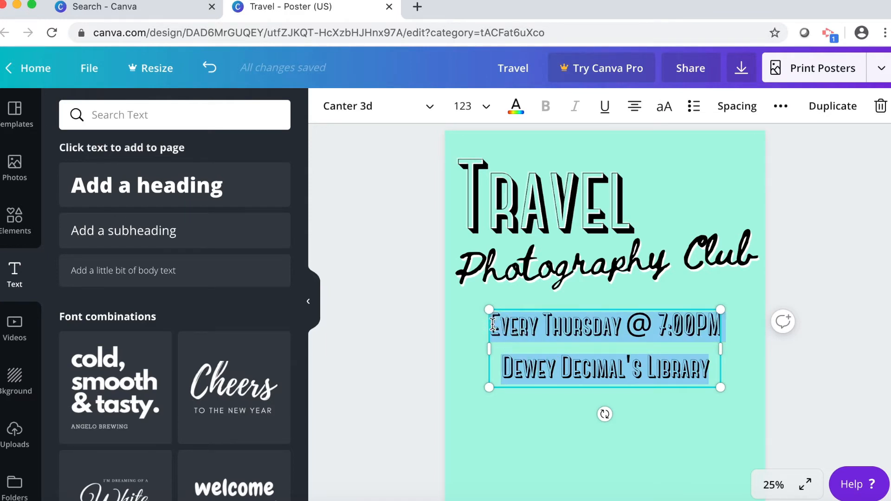
left_click(734, 114)
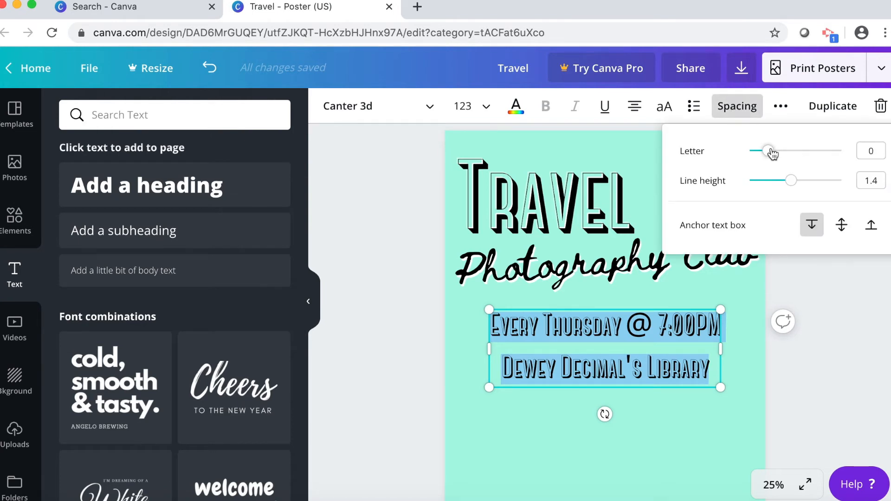
mouse_move(772, 155)
left_mouse_down()
mouse_move(777, 149)
mouse_move(756, 149)
mouse_move(781, 155)
mouse_move(768, 154)
left_mouse_up()
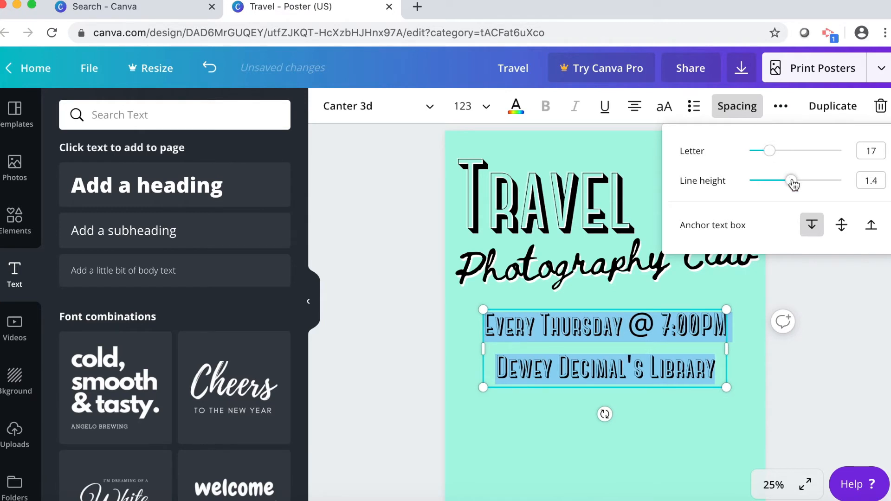
left_click_drag(794, 184, 766, 185)
left_click(601, 422)
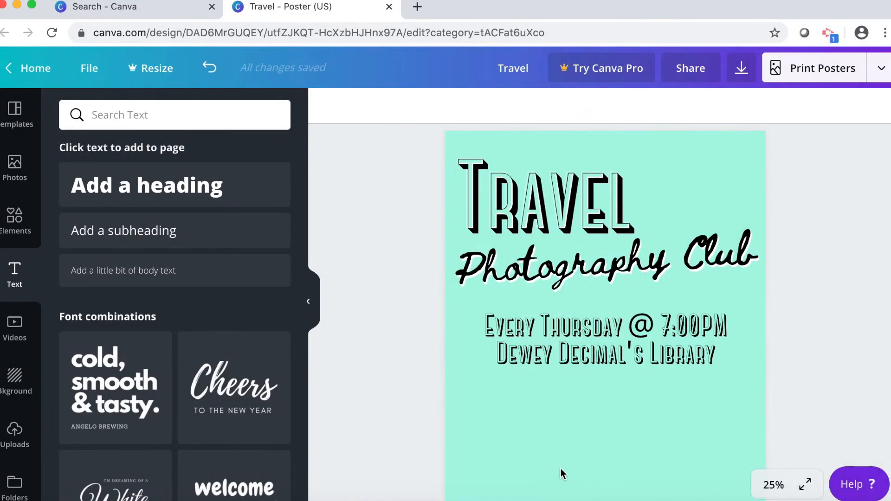
Open the elements library and browse its recently used, featured and grid categories for poster graphics.
scroll(348, 302, "down", 3)
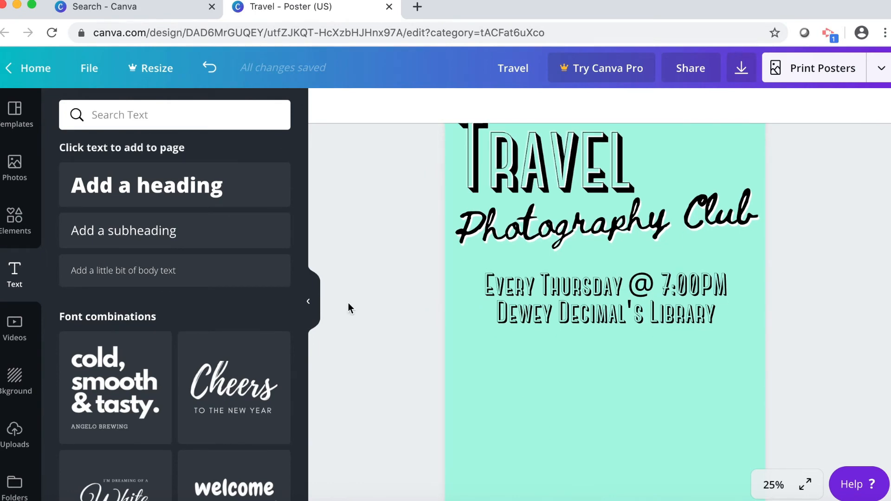
scroll(348, 303, "up", 1)
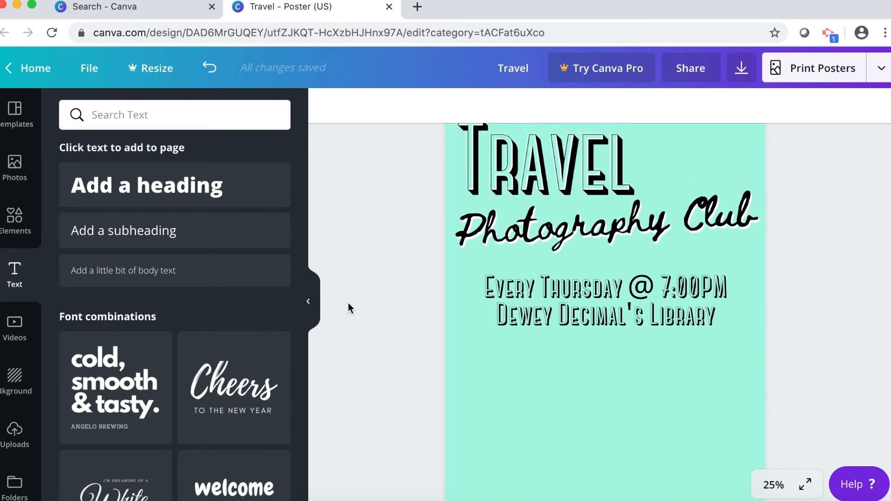
left_click(28, 230)
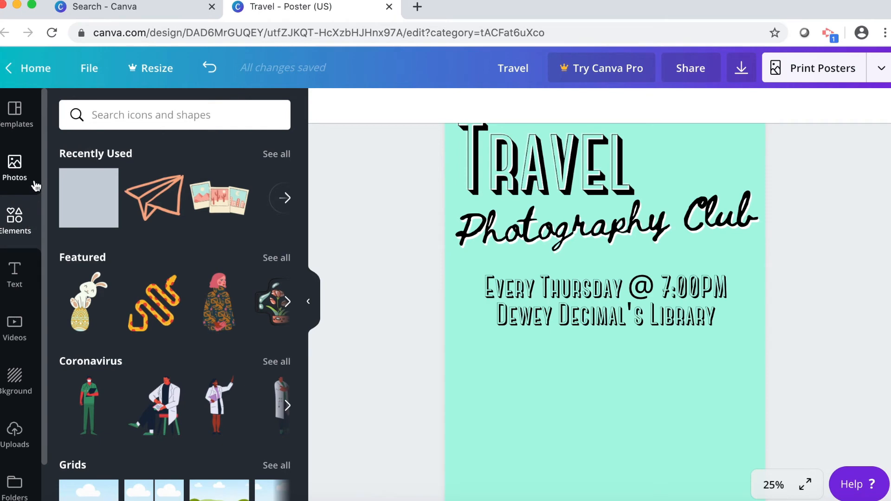
left_click(137, 117)
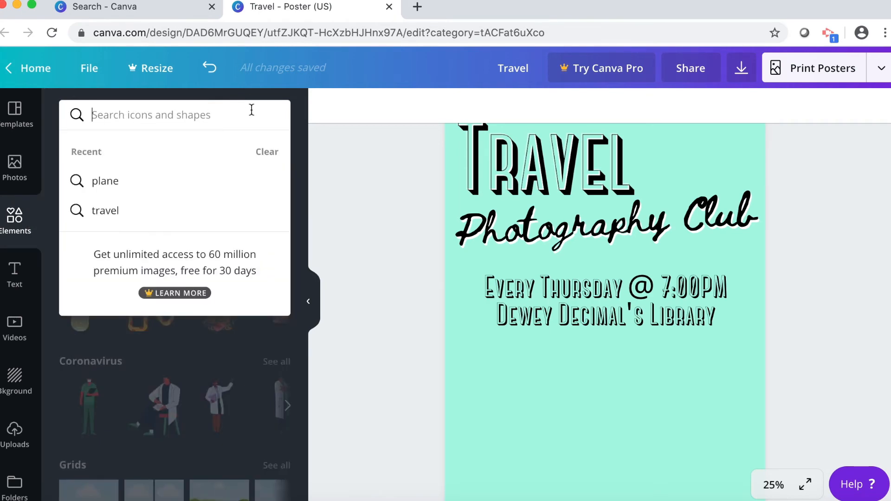
left_click(294, 110)
scroll(207, 302, "down", 3)
scroll(207, 302, "down", 4)
scroll(207, 303, "up", 8)
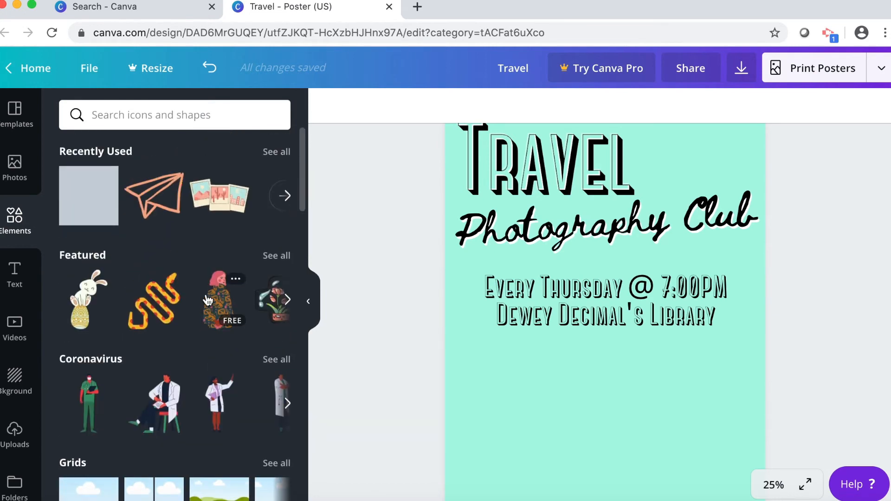
Search the elements for "travel" and add the free illustration of three polaroid photos to the poster.
left_click(181, 117)
type("travel")
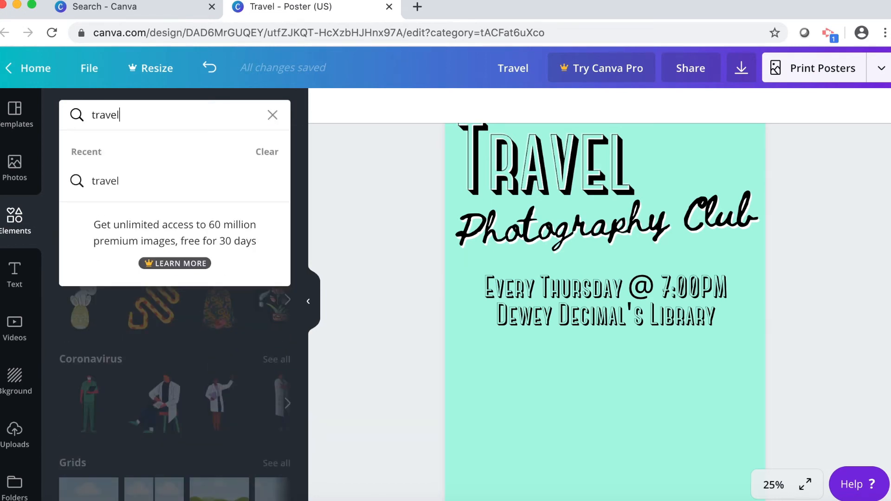
key("Return")
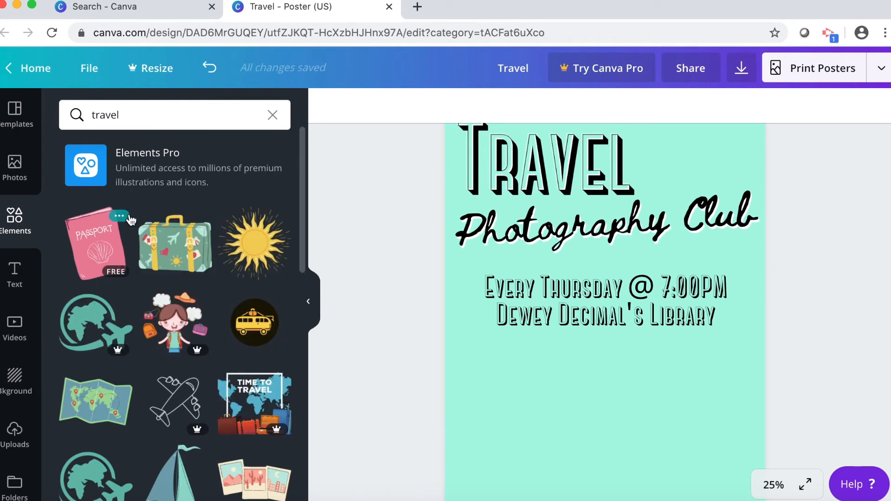
scroll(138, 205, "down", 5)
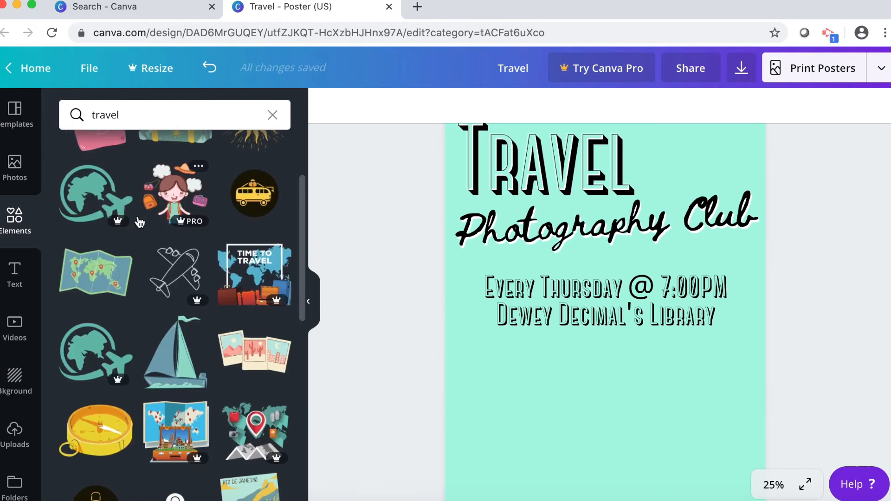
scroll(143, 293, "down", 2)
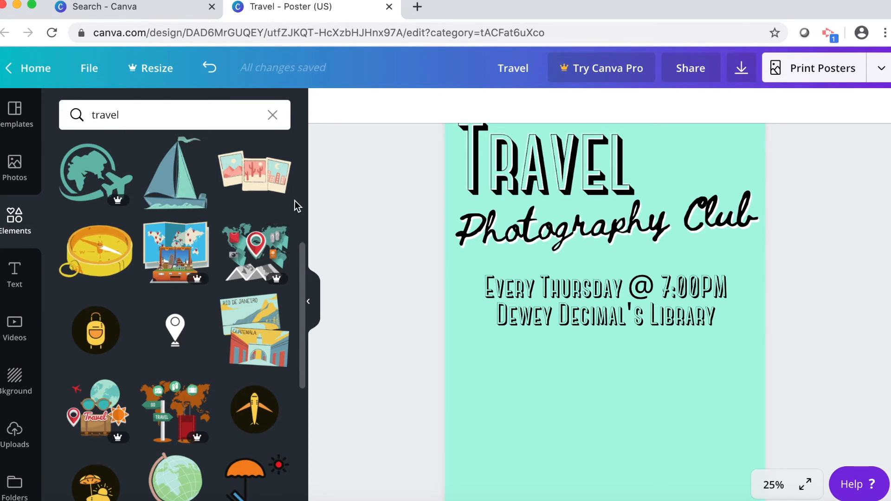
mouse_move(259, 183)
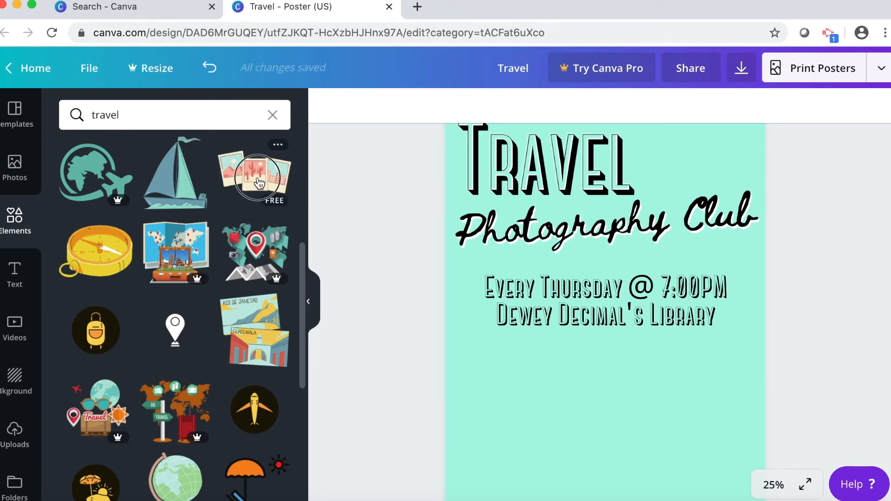
left_click(259, 183)
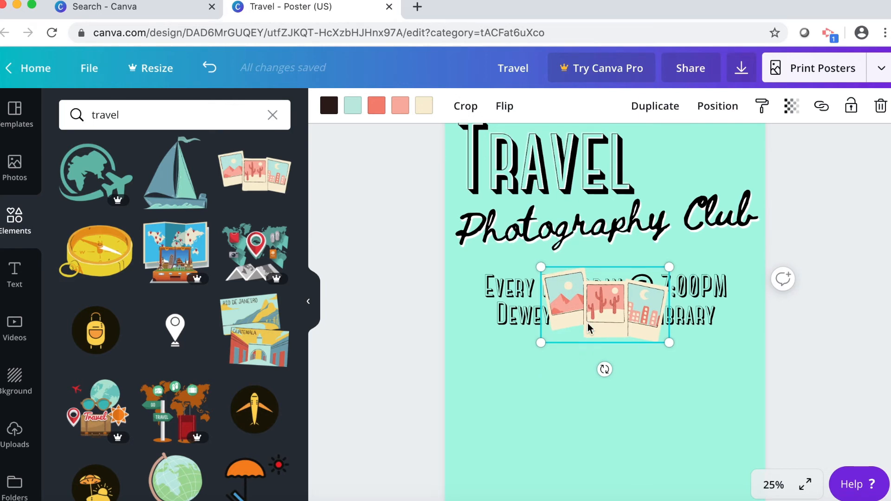
Enlarge the polaroid illustration to the poster's full width and place it at the bottom edge, below the library text.
scroll(588, 323, "down", 2)
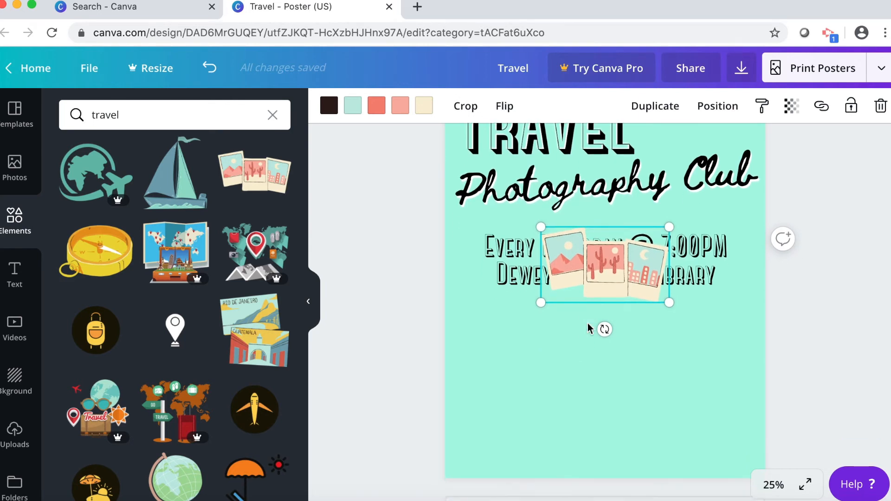
left_click(592, 273)
left_click_drag(592, 273, 591, 372)
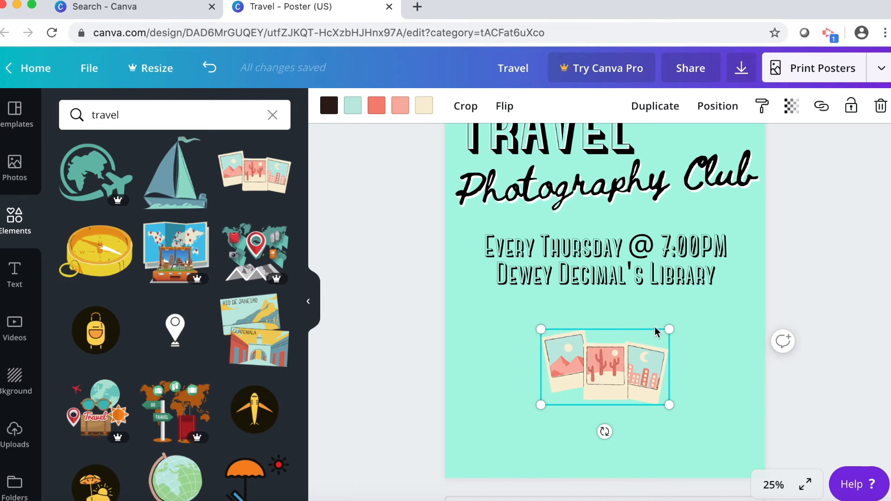
left_click_drag(541, 330, 425, 294)
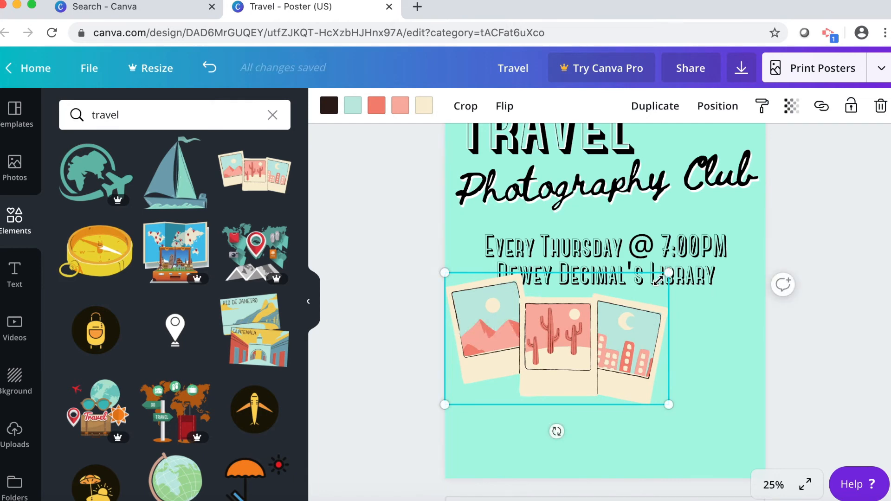
left_click_drag(669, 273, 784, 230)
left_click_drag(641, 308, 636, 403)
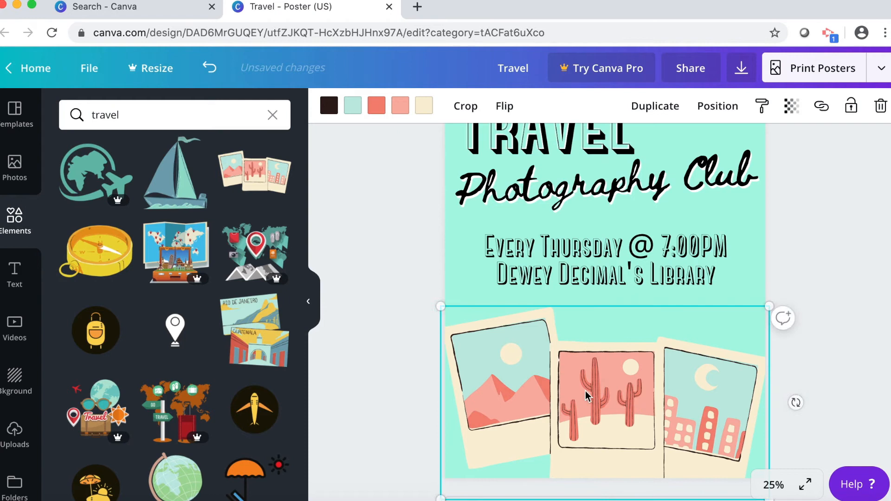
left_click(412, 374)
scroll(412, 374, "up", 2)
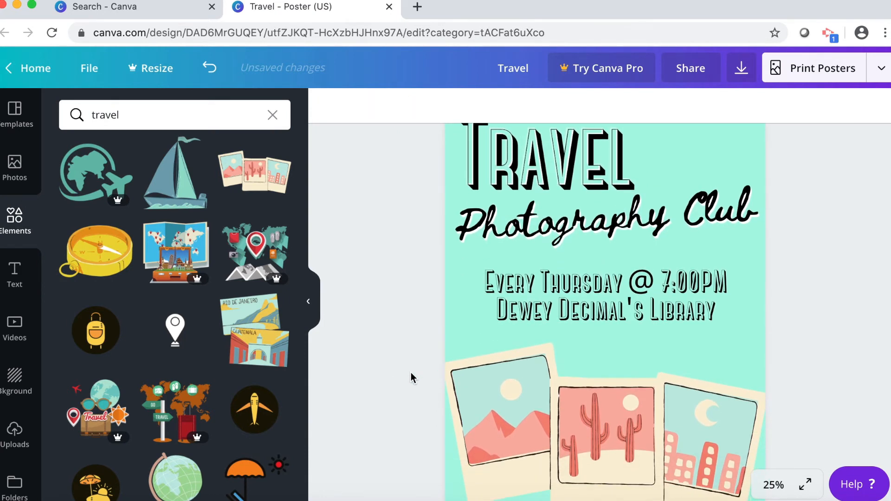
scroll(411, 372, "up", 2)
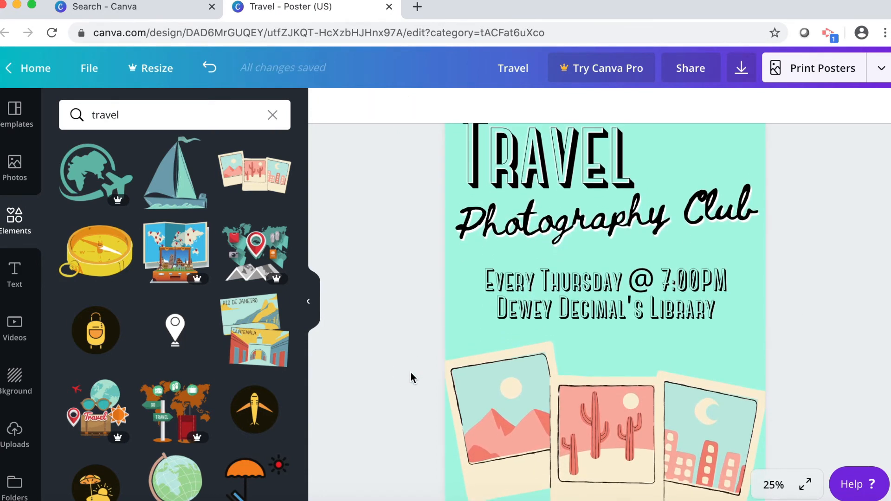
Duplicate the orange paper plane below "Club" and move the copy to the right of the "Travel" heading.
scroll(411, 372, "up", 3)
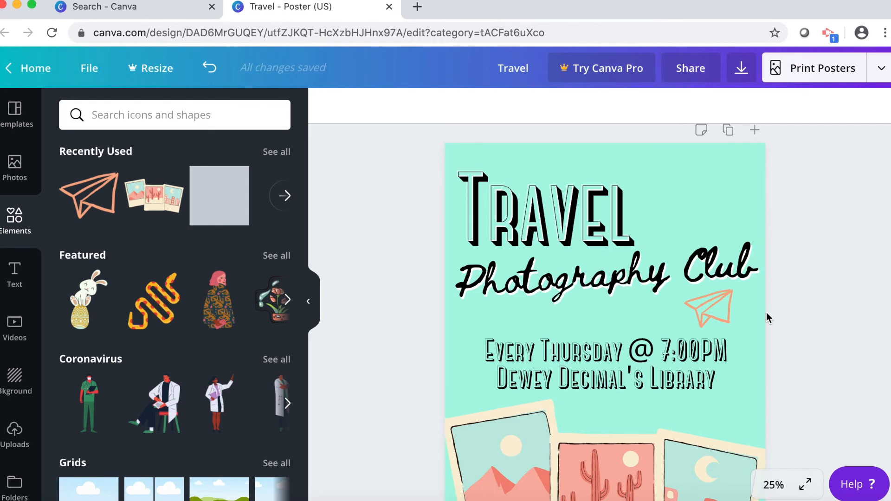
left_click(713, 314)
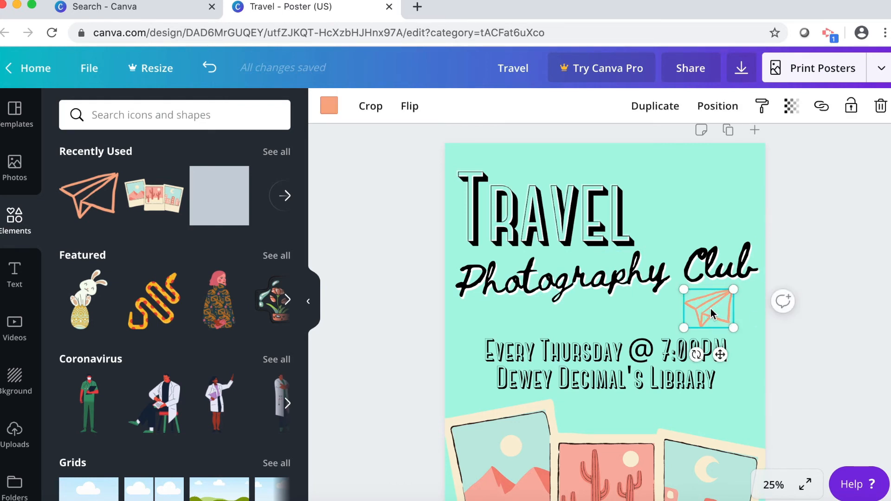
left_click(654, 111)
left_click_drag(717, 320, 669, 217)
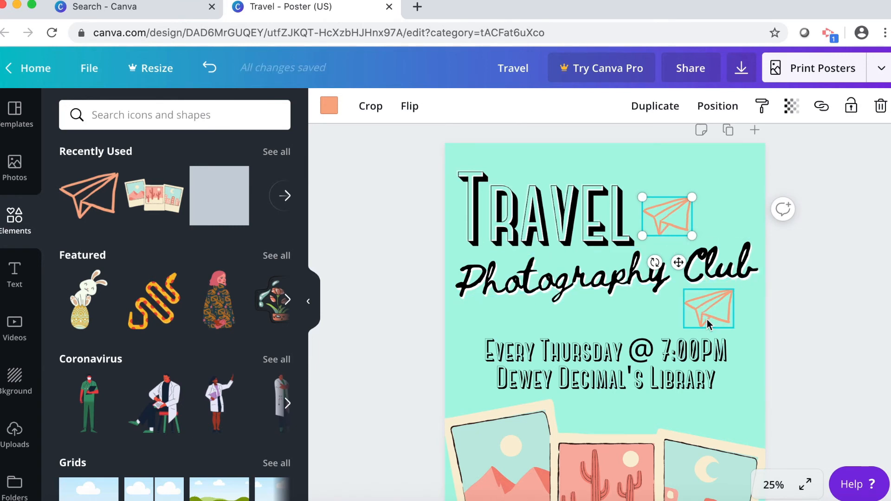
Shrink the paper plane copy beside "Travel" and flip it vertically.
left_click(643, 237)
left_click_drag(643, 236, 655, 227)
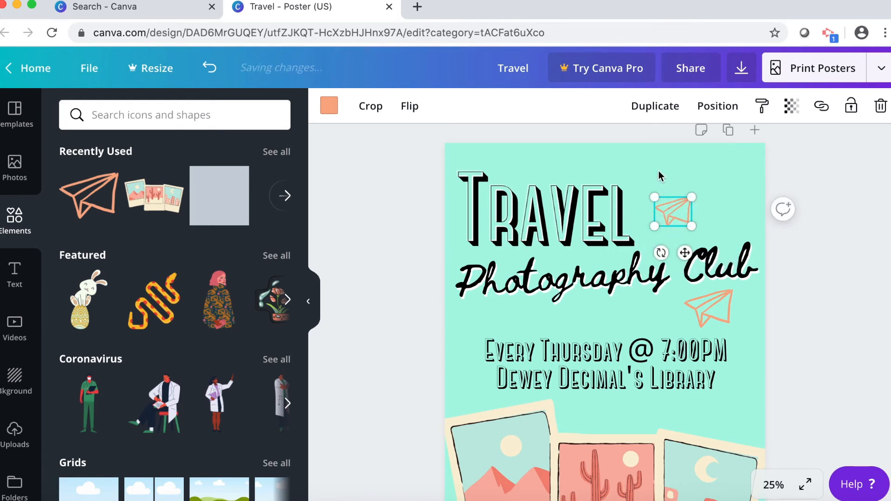
left_click(410, 107)
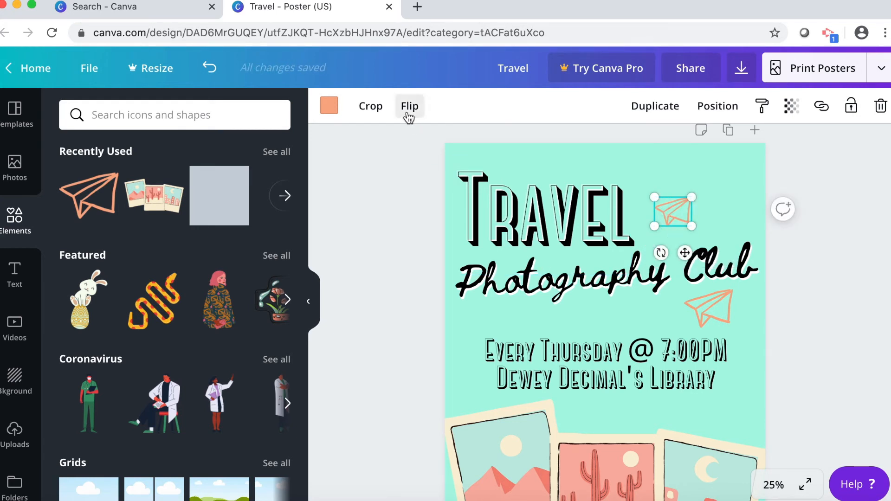
left_click(427, 175)
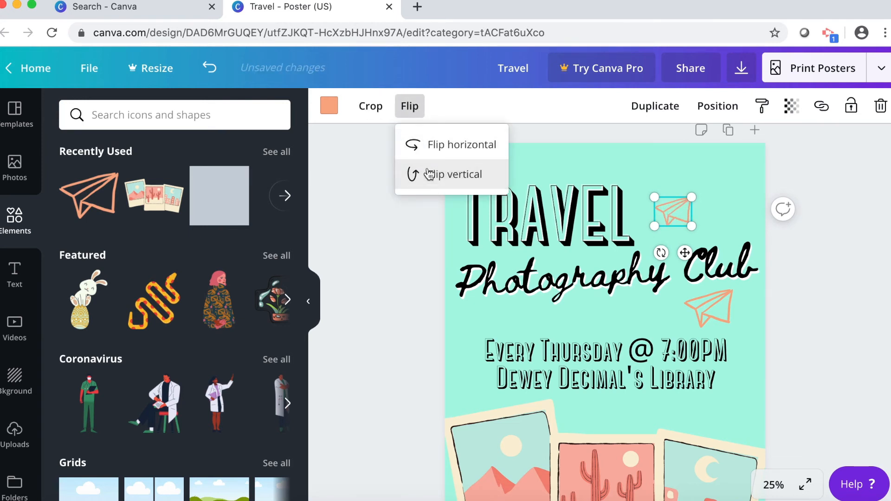
Flip the paper plane beside the "Travel" heading horizontally and shrink it slightly.
left_click(435, 146)
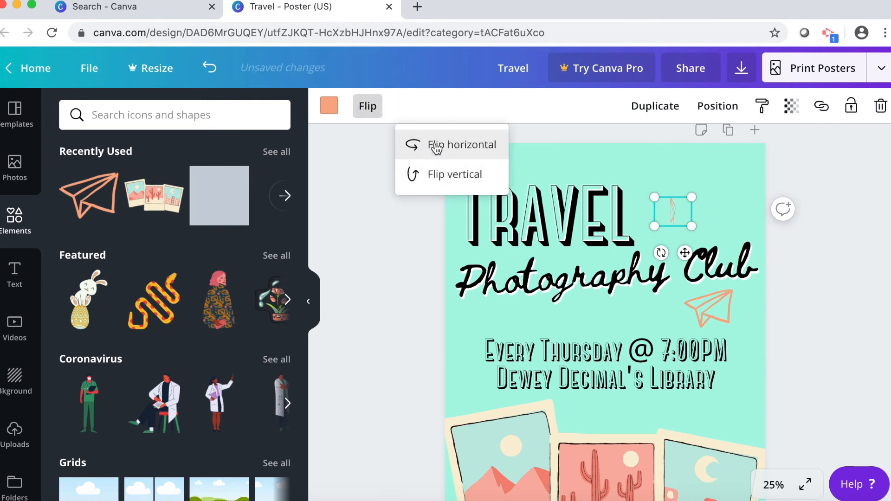
left_click(398, 235)
mouse_move(664, 215)
left_mouse_down()
mouse_move(656, 205)
mouse_move(656, 220)
left_mouse_up()
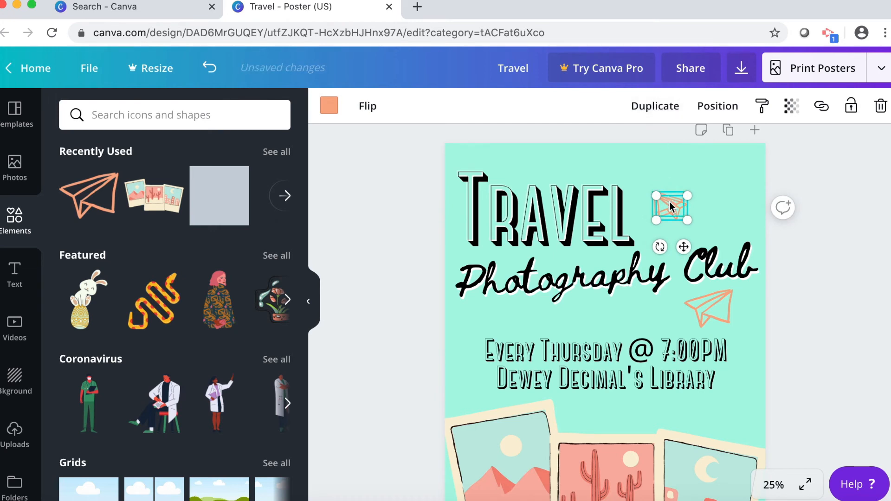
Place a copy of the small paper plane in the poster's upper-right corner, flip it horizontally and shrink it to about 1.3 × 1 in.
left_click_drag(670, 201, 733, 166)
left_click(364, 106)
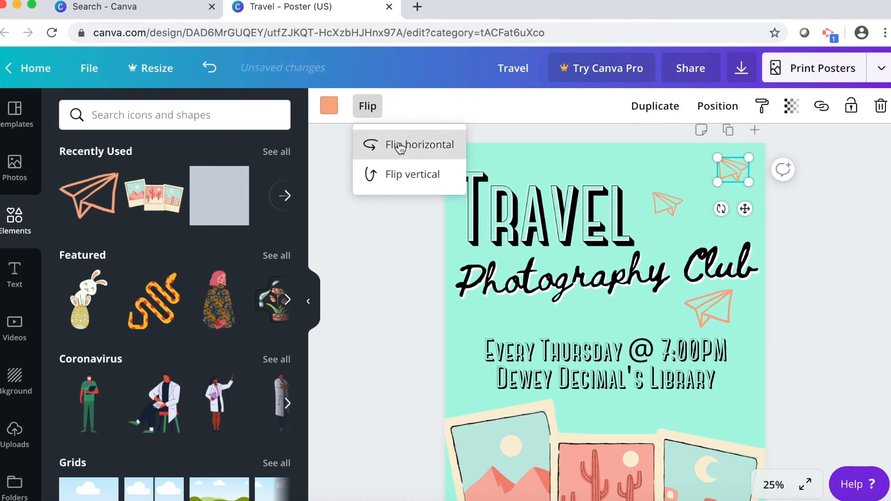
left_click(400, 146)
left_click(716, 183)
left_click_drag(716, 183, 726, 175)
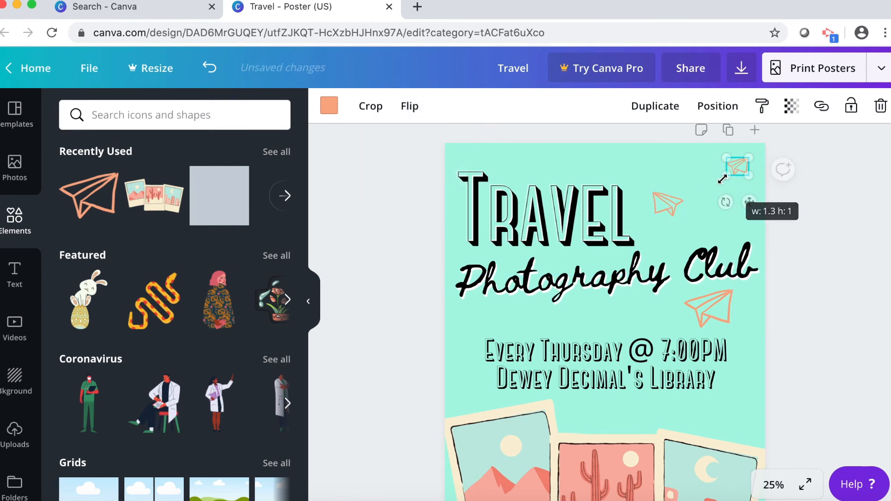
left_click(823, 267)
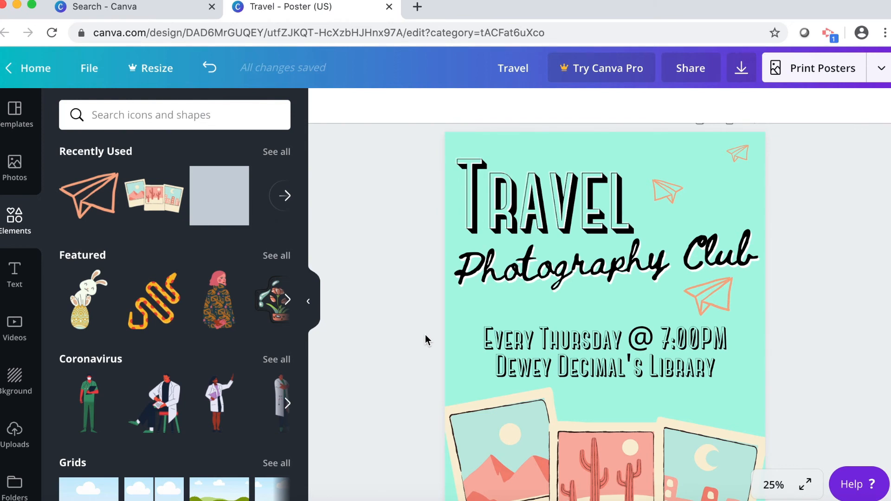
Group all the poster's text and illustrations and slightly adjust the group's size from its upper-left corner.
left_click(452, 147)
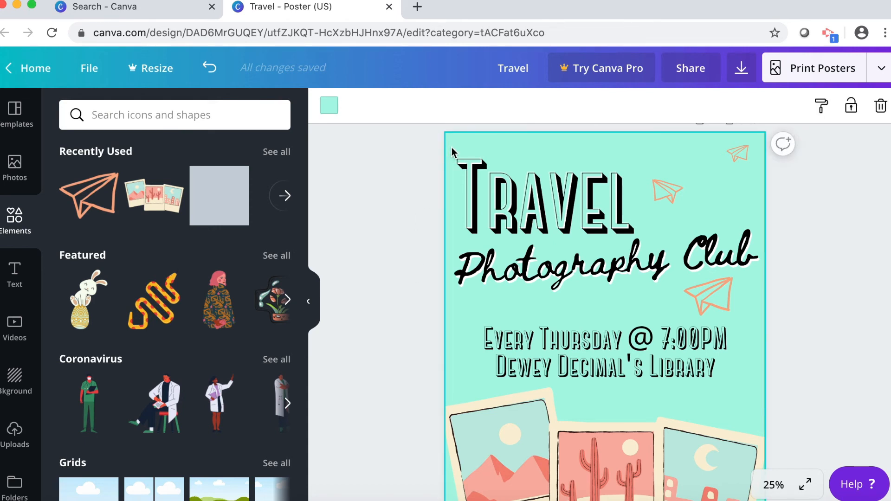
left_click_drag(453, 146, 748, 487)
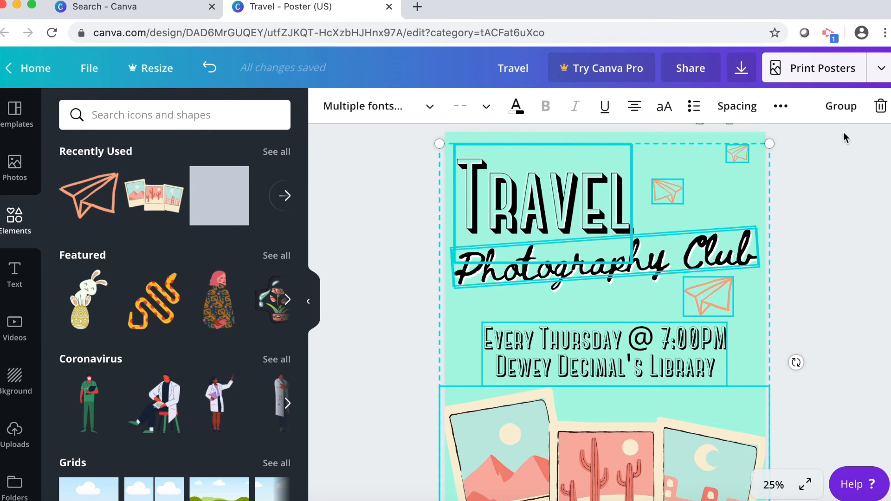
left_click(841, 107)
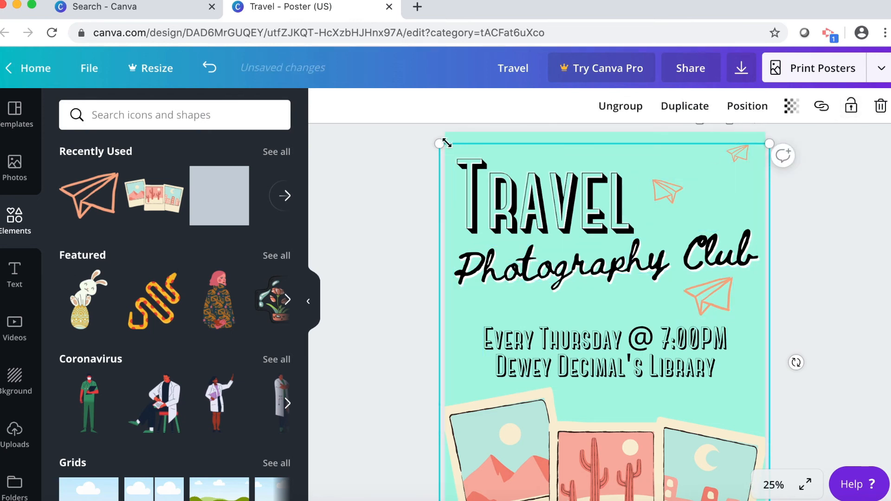
mouse_move(441, 142)
left_mouse_down()
mouse_move(583, 318)
mouse_move(469, 209)
mouse_move(442, 140)
left_mouse_up()
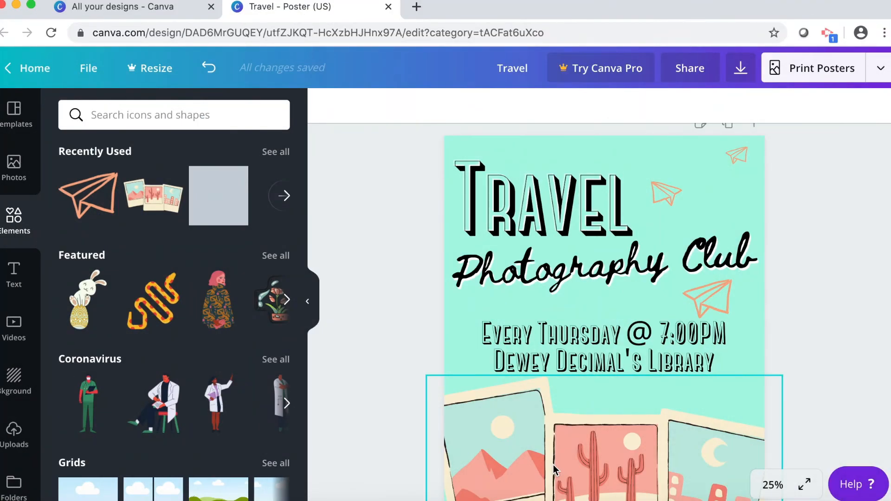
left_click(778, 328)
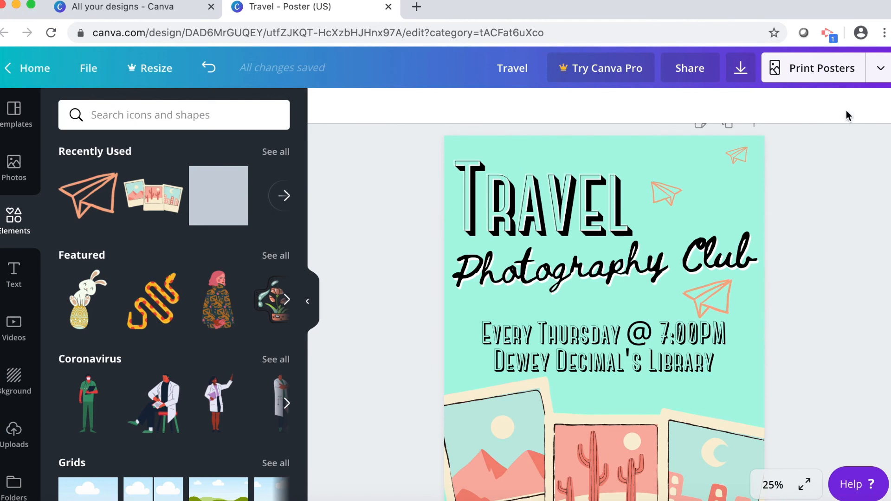
Open the poster's download options and review the available file types, including PNG, JPG, PDF Standard and PDF Print.
left_click(881, 70)
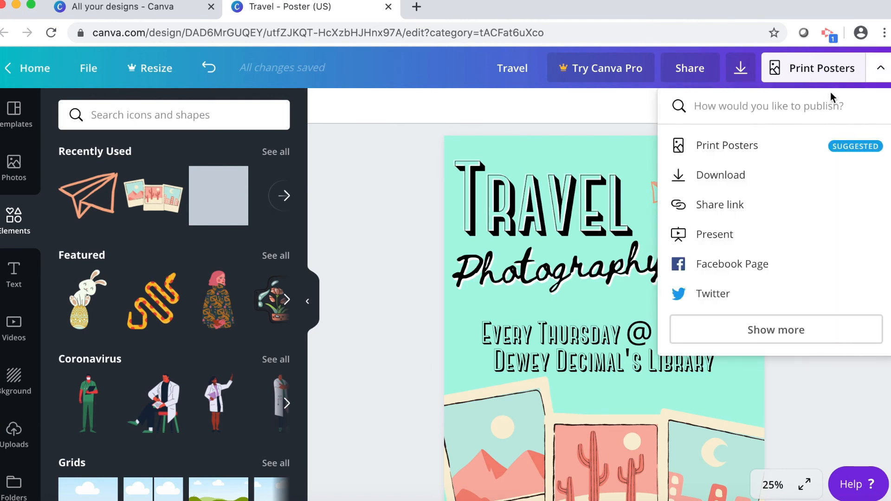
left_click(731, 176)
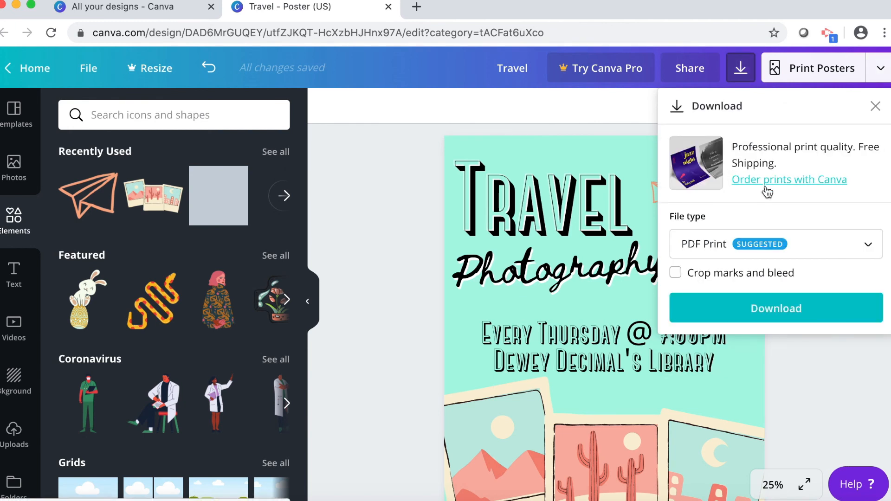
left_click(797, 244)
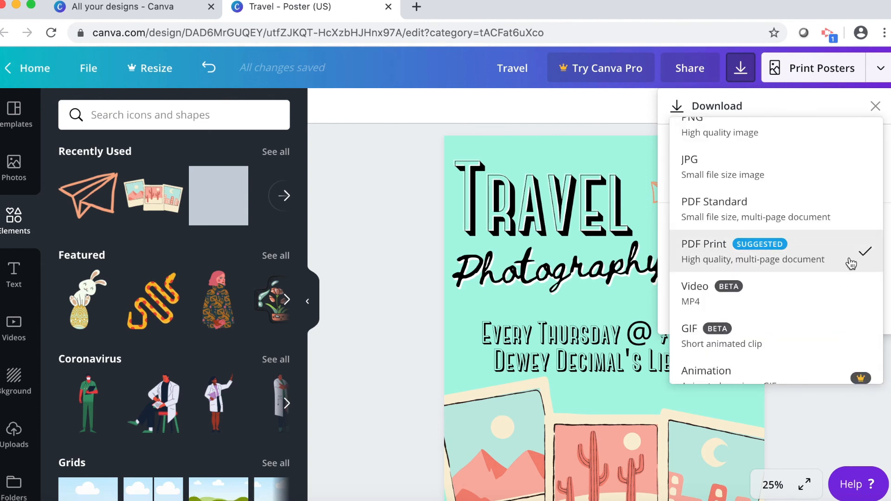
scroll(852, 264, "up", 1)
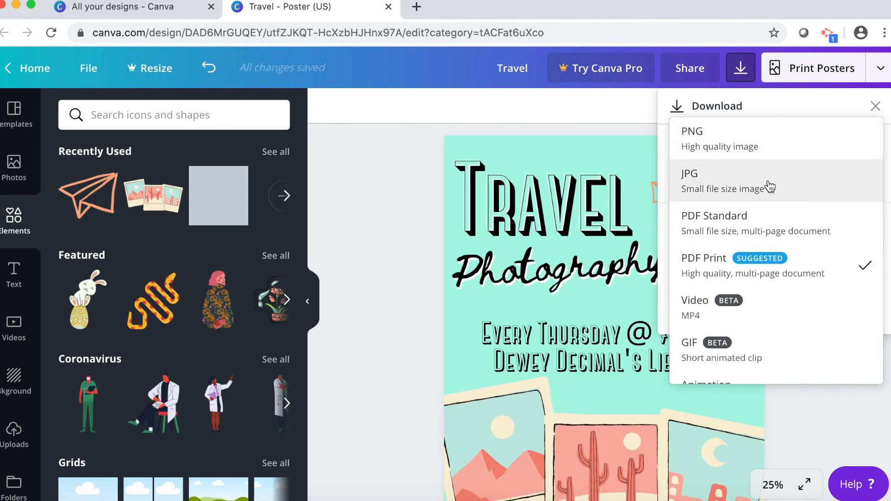
scroll(746, 266, "down", 1)
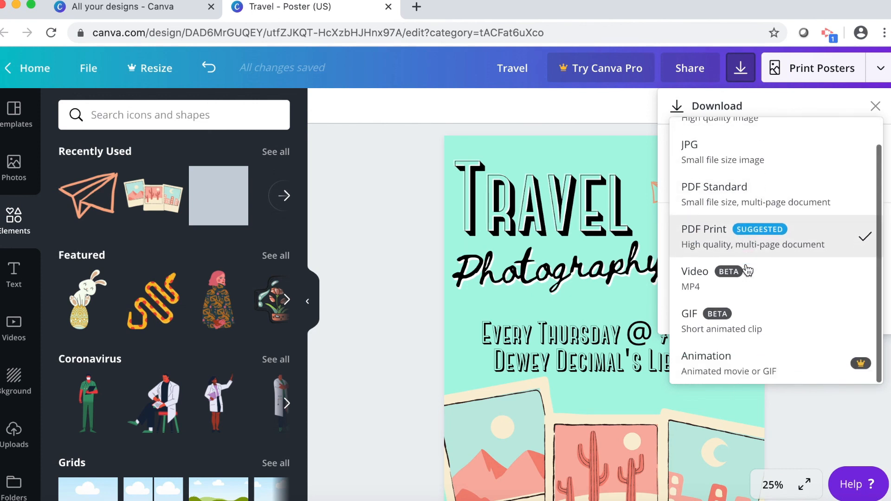
left_click(562, 110)
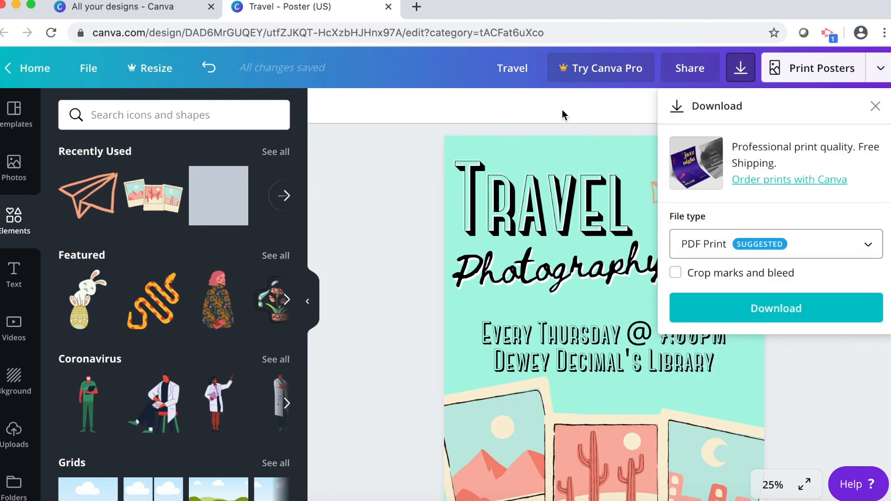
left_click(366, 232)
Open the design's sharing options, review the link permissions keeping "edit" selected, and activate the field for invitees' names or emails.
left_click(703, 68)
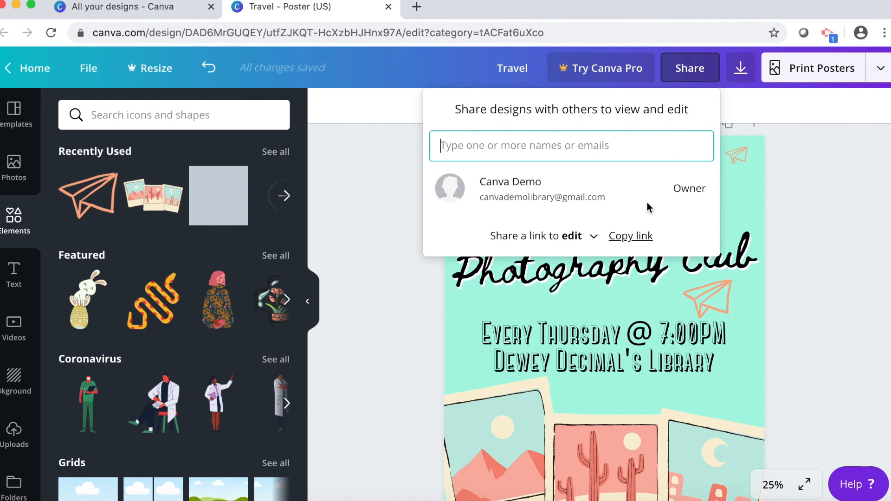
left_click(596, 238)
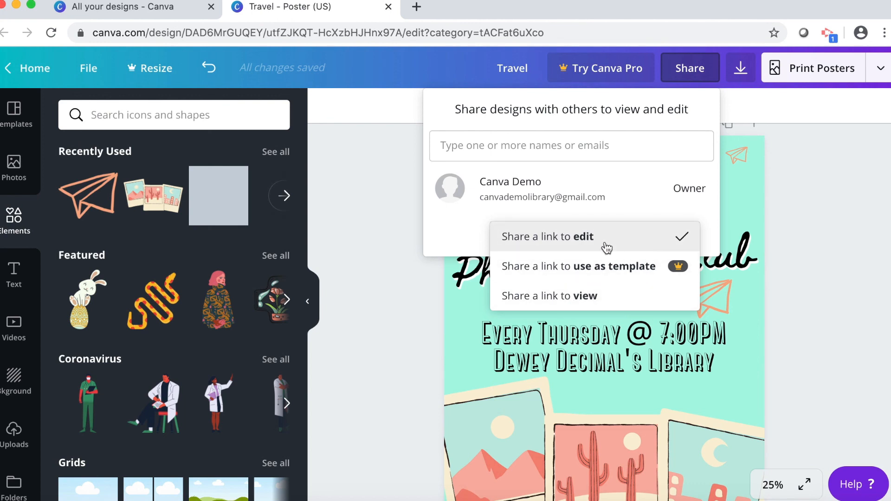
left_click(627, 236)
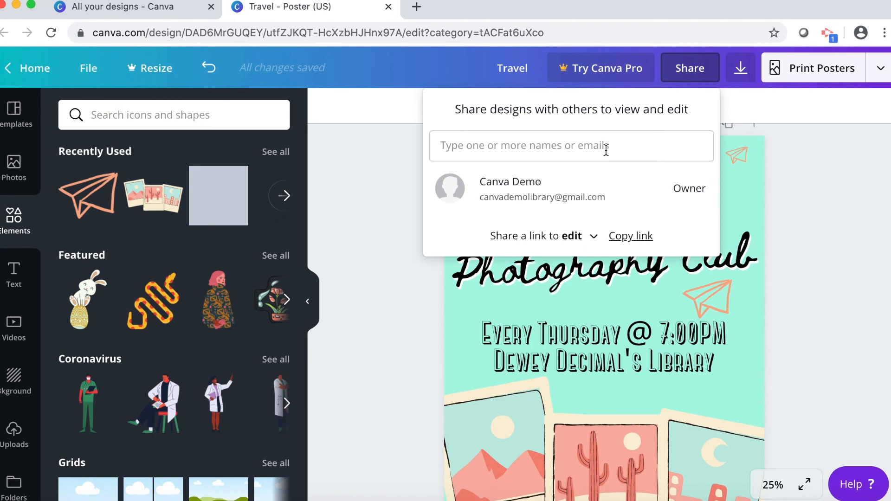
left_click(625, 154)
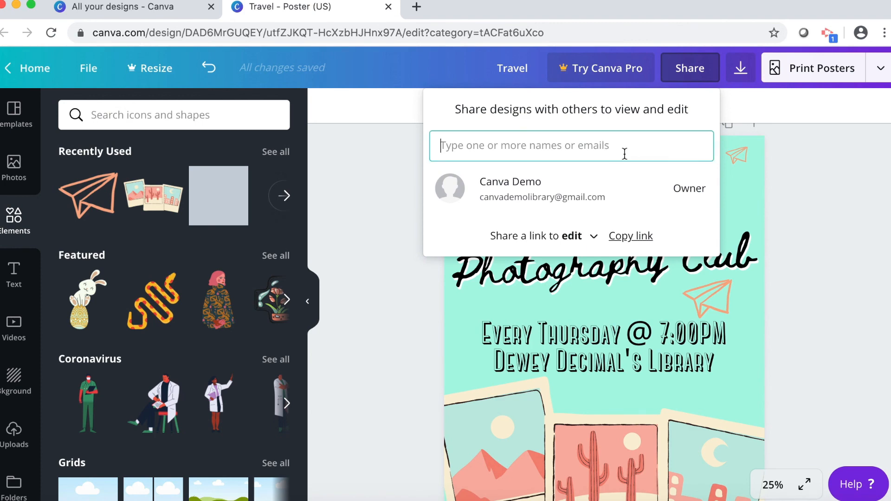